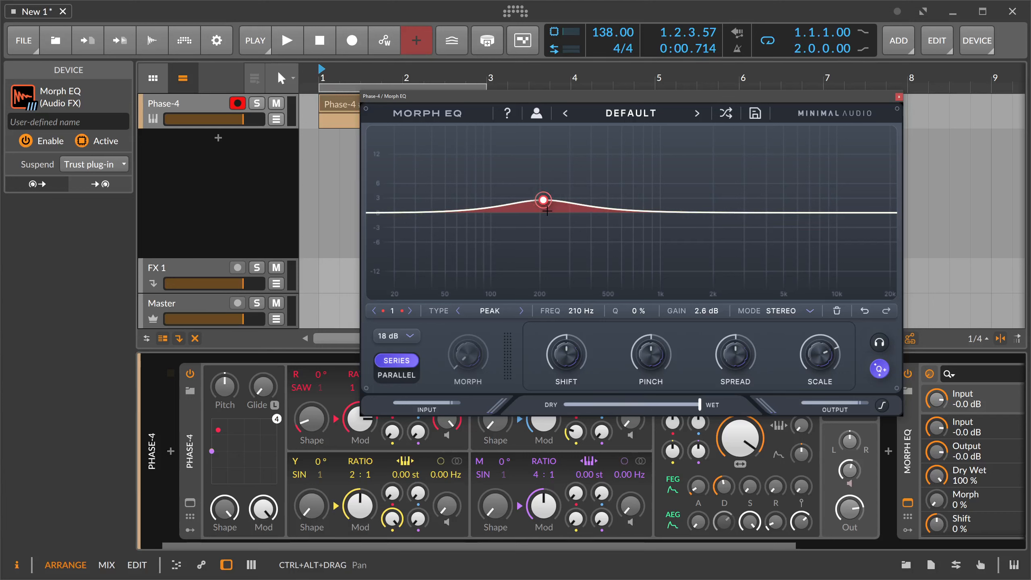
Move band 1 to 89.9 Hz and 6.5 dB and extend its morph path through 1.44 kHz, 6.99 kHz, 697 Hz and 84.3 Hz.
{"action": "left_click_drag", "start_coordinate": [547, 211], "coordinate": [483, 181]}
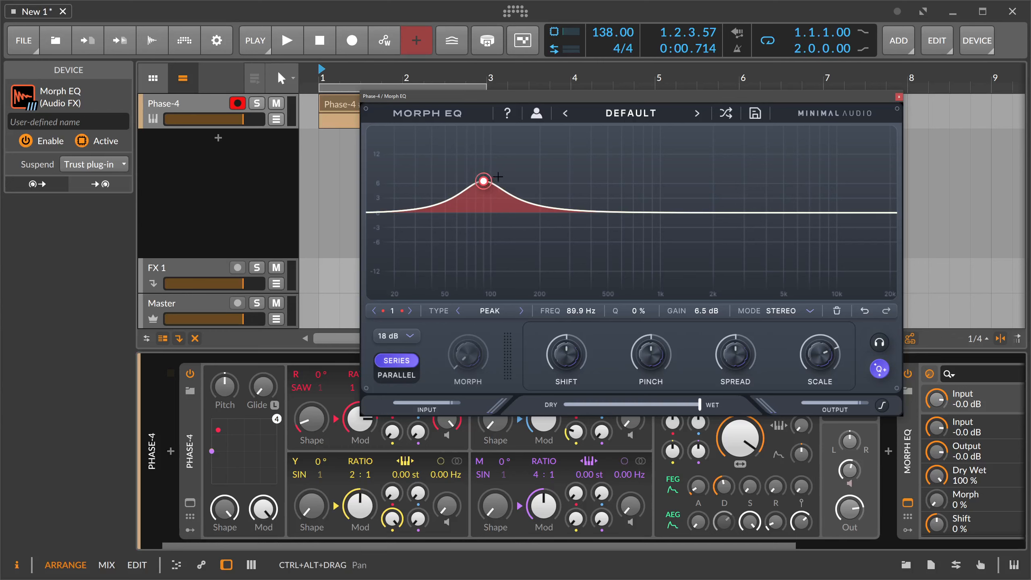
{"action": "left_click_drag", "start_coordinate": [498, 176], "coordinate": [756, 189]}
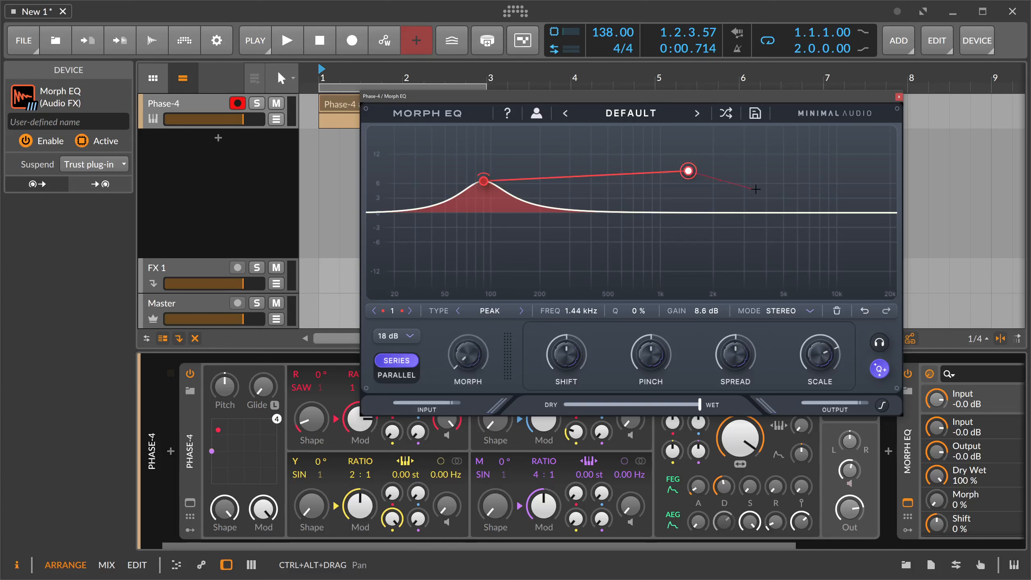
{"action": "left_click", "coordinate": [809, 193]}
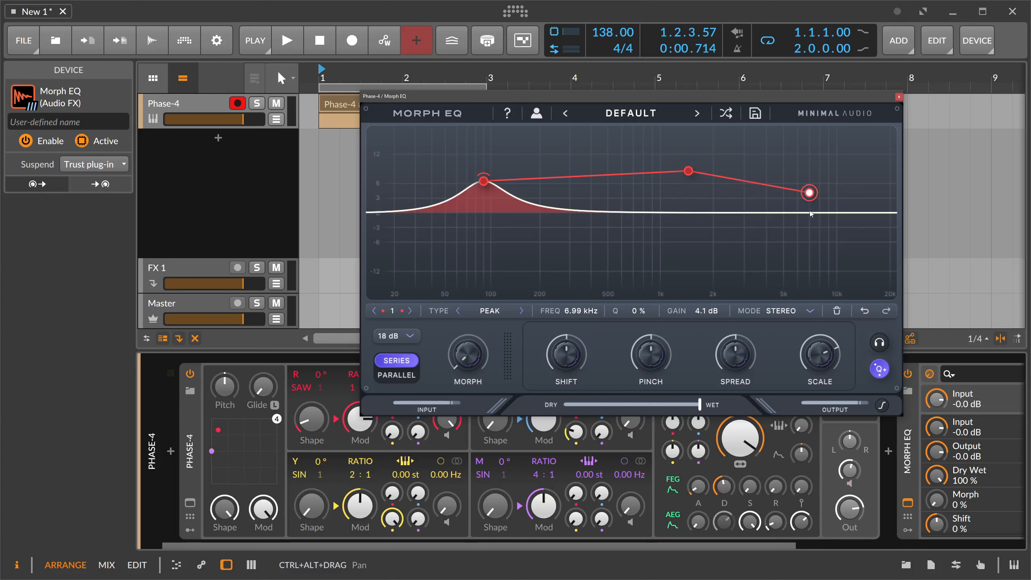
{"action": "left_click", "coordinate": [632, 239]}
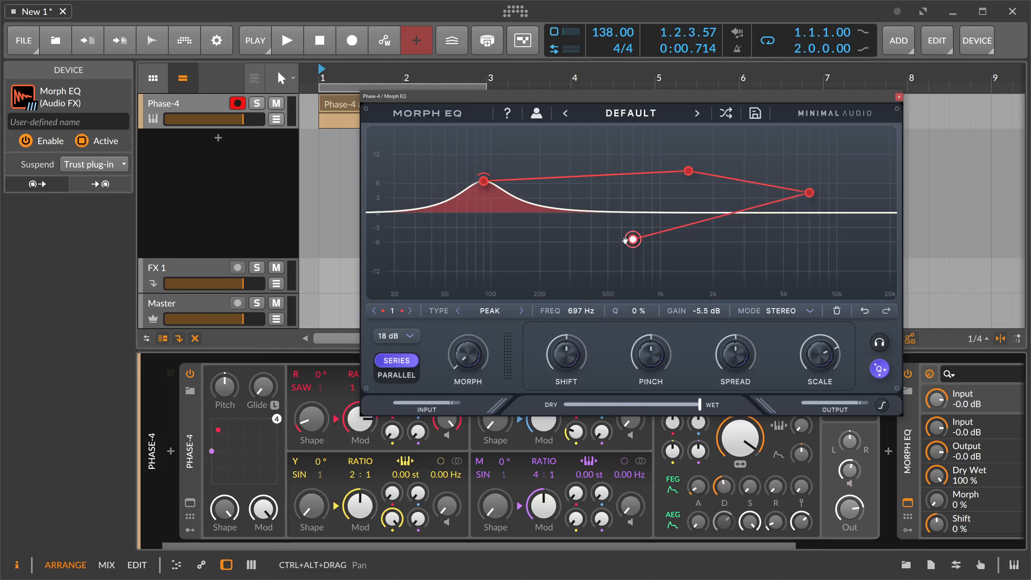
{"action": "left_click", "coordinate": [479, 237]}
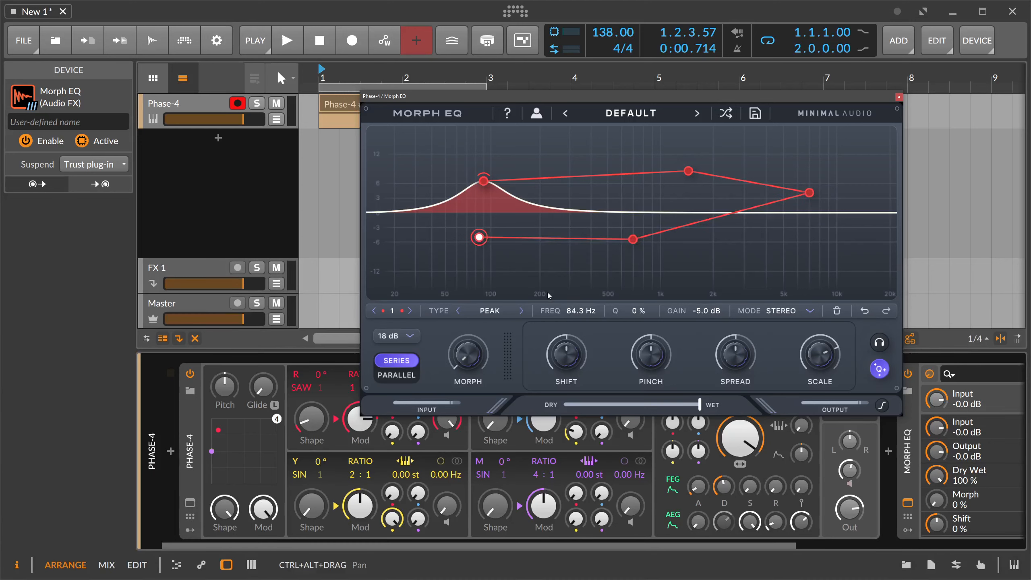
Preview the morph sweep and shift band 1's whole path so it starts at 51.5 Hz and 10.4 dB.
{"action": "left_click_drag", "start_coordinate": [471, 341], "coordinate": [514, 364]}
{"action": "left_click_drag", "start_coordinate": [483, 180], "coordinate": [447, 161]}
{"action": "left_click", "coordinate": [445, 226]}
{"action": "left_click", "coordinate": [447, 162]}
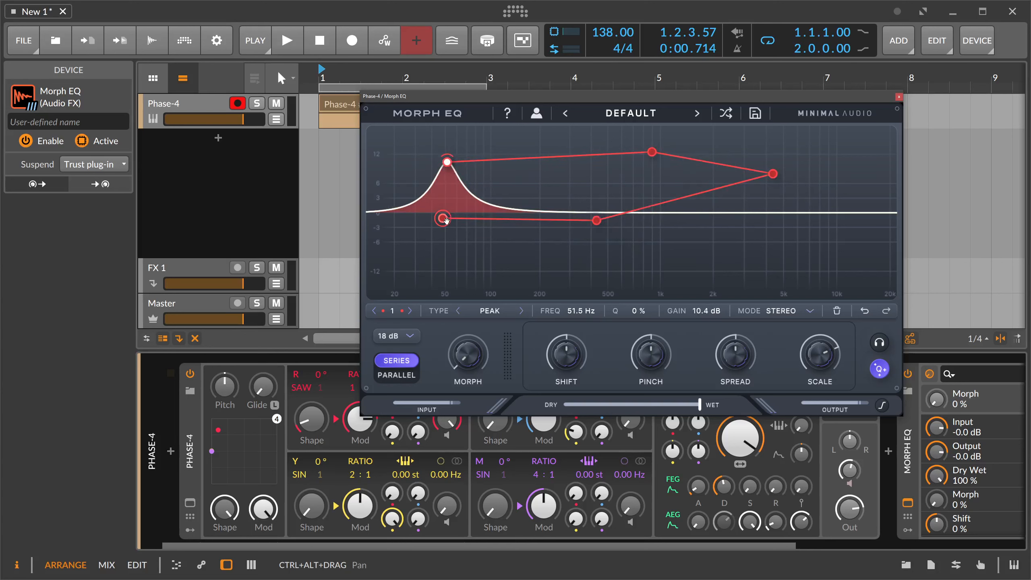
Reposition band 1's path points, including 390 Hz at -12.6 dB, 222 Hz at 15.5 dB and 3.85 kHz at 8.0 dB, lowering the end point.
{"action": "left_click_drag", "start_coordinate": [446, 221], "coordinate": [451, 253]}
{"action": "left_click_drag", "start_coordinate": [596, 221], "coordinate": [588, 274]}
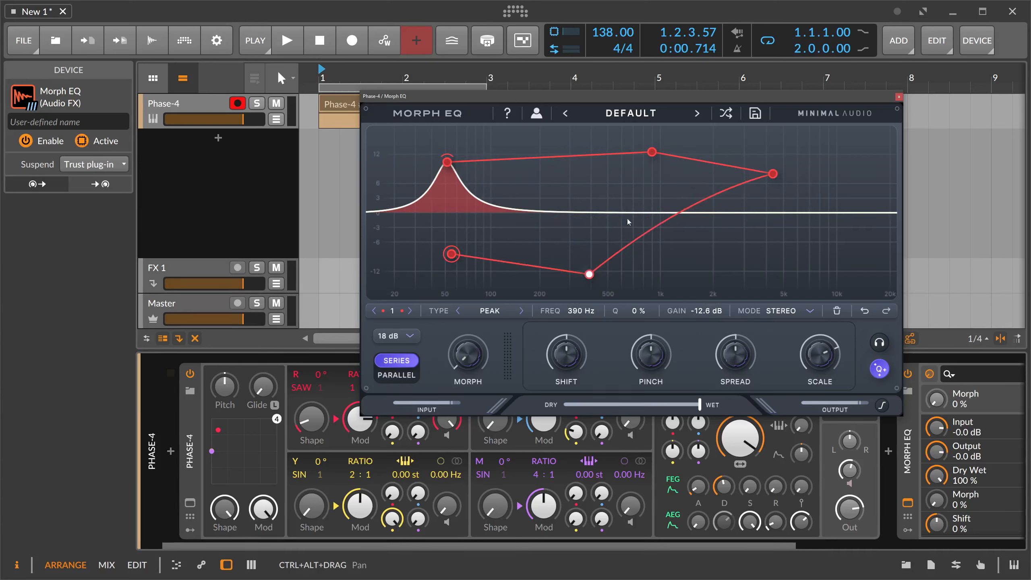
{"action": "left_click_drag", "start_coordinate": [652, 152], "coordinate": [548, 137]}
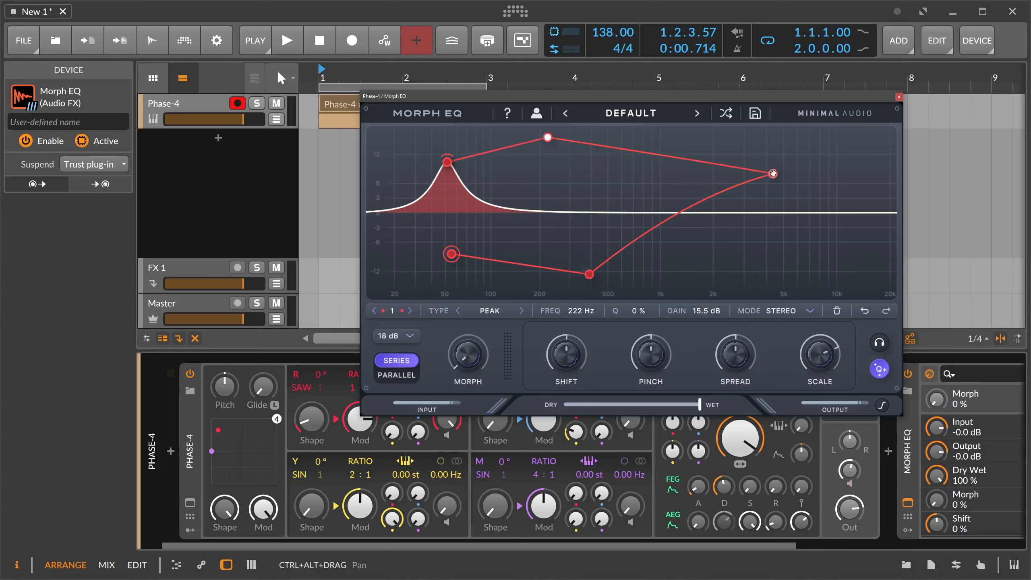
{"action": "left_click_drag", "start_coordinate": [773, 174], "coordinate": [672, 159]}
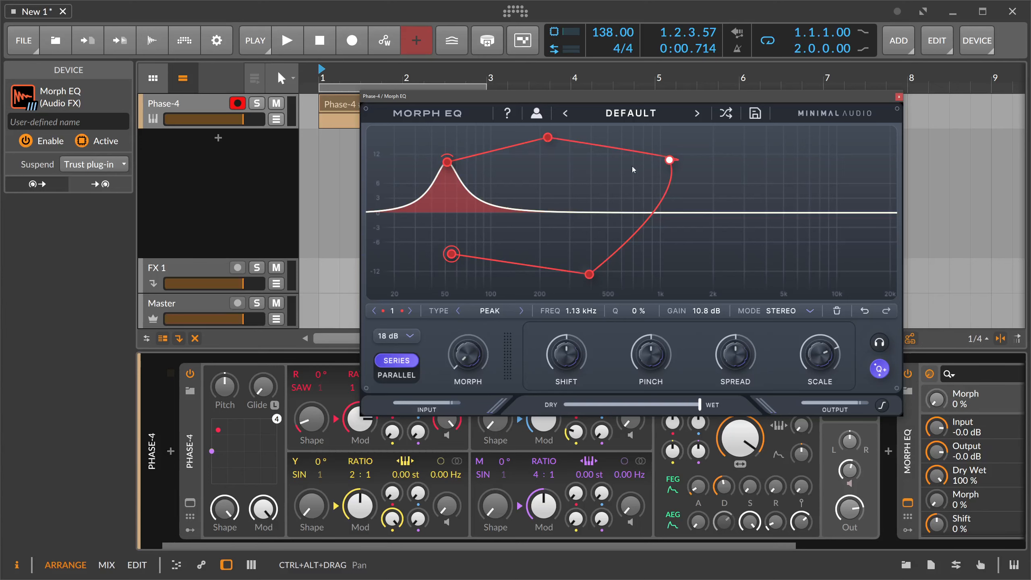
{"action": "left_click_drag", "start_coordinate": [669, 169], "coordinate": [764, 174]}
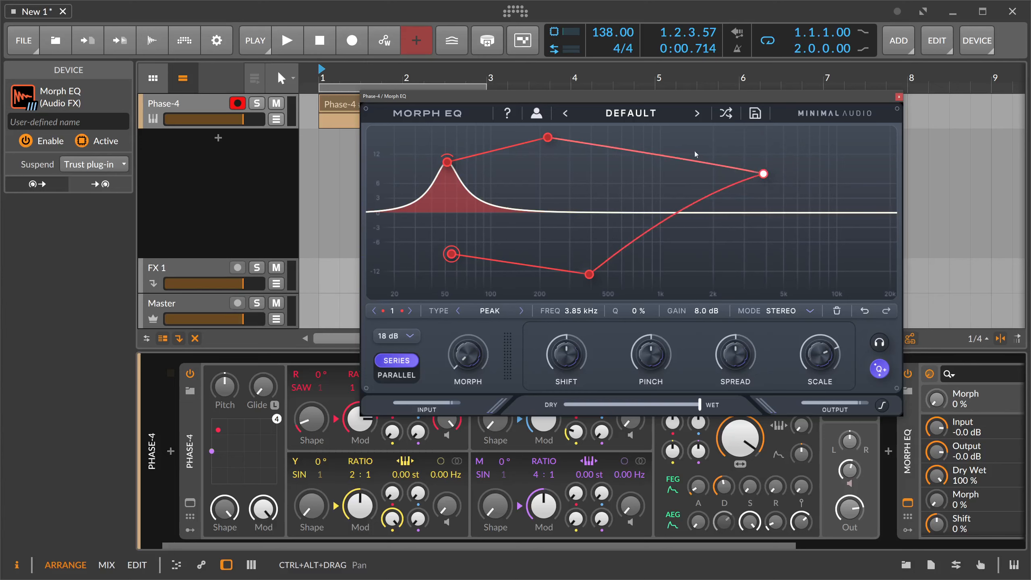
Bend band 1's path segments into a smooth arc, set its second point to 229 Hz and 14.7 dB, and preview the morph sweep.
{"action": "mouse_move", "coordinate": [675, 154]}
{"action": "left_mouse_down"}
{"action": "mouse_move", "coordinate": [678, 133]}
{"action": "mouse_move", "coordinate": [673, 144]}
{"action": "left_mouse_up"}
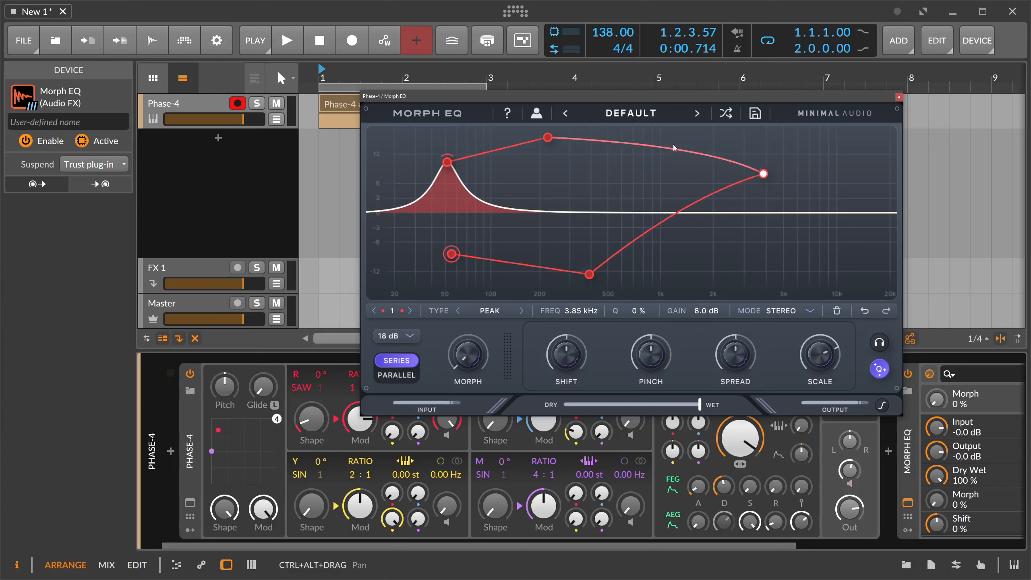
{"action": "left_click_drag", "start_coordinate": [684, 217], "coordinate": [754, 239]}
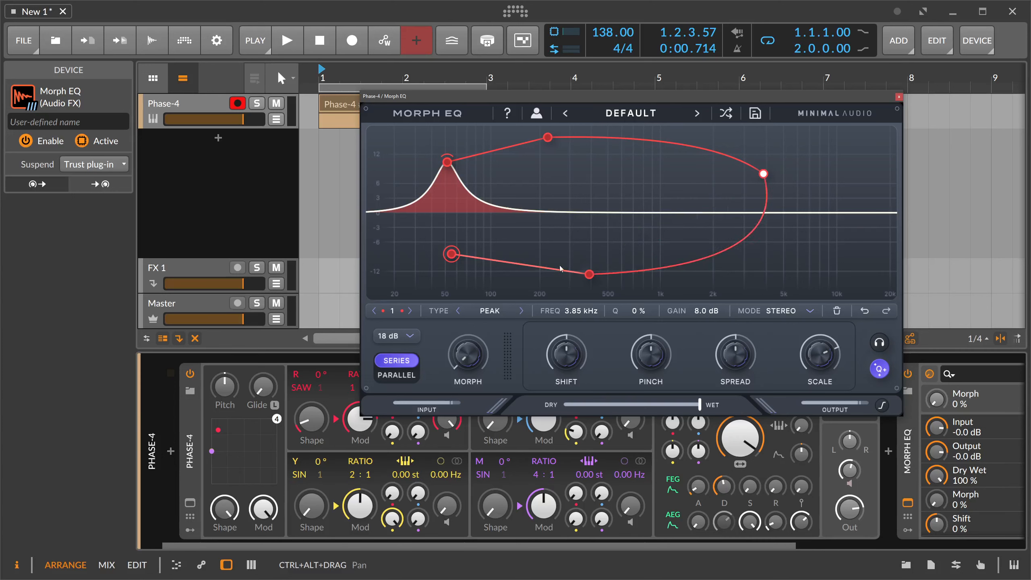
{"action": "left_click_drag", "start_coordinate": [558, 269], "coordinate": [535, 282]}
{"action": "left_click_drag", "start_coordinate": [736, 245], "coordinate": [732, 238]}
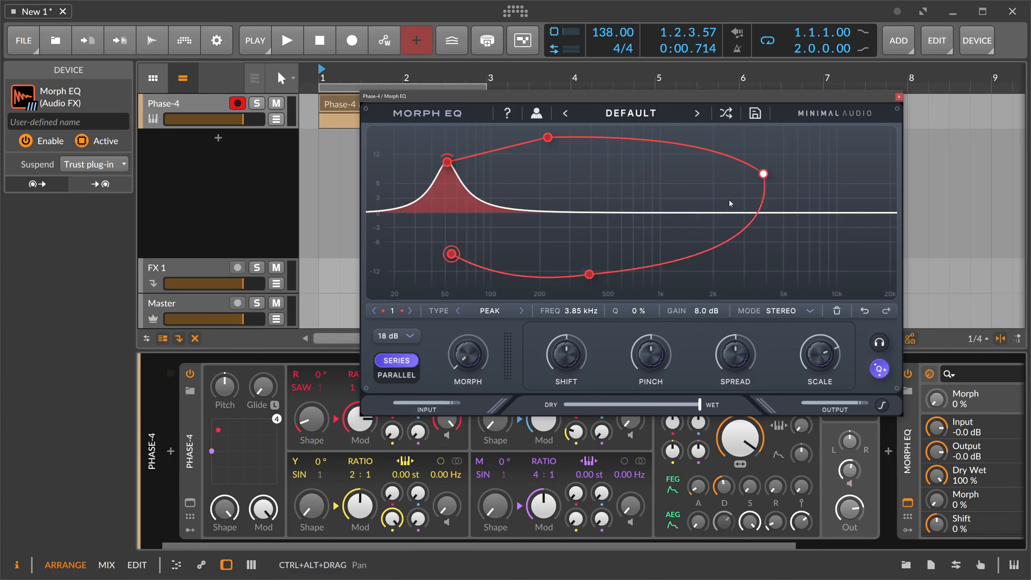
{"action": "left_click_drag", "start_coordinate": [706, 151], "coordinate": [691, 155]}
{"action": "left_click_drag", "start_coordinate": [547, 137], "coordinate": [550, 141]}
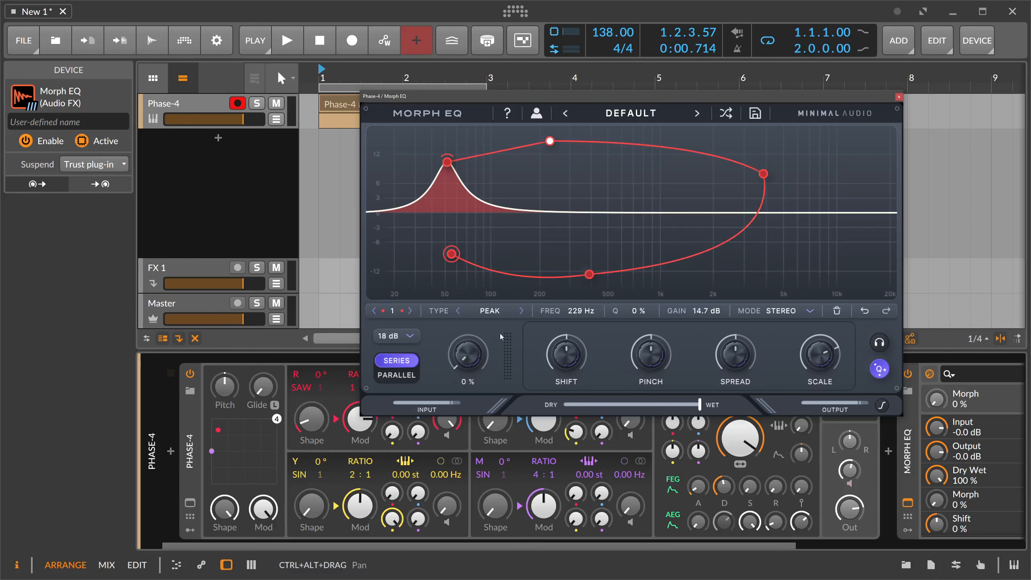
{"action": "left_click_drag", "start_coordinate": [499, 334], "coordinate": [517, 356]}
Add a second peak band at about 474 Hz and 6.2 dB with a Q of 30 %.
{"action": "double_click", "coordinate": [633, 211]}
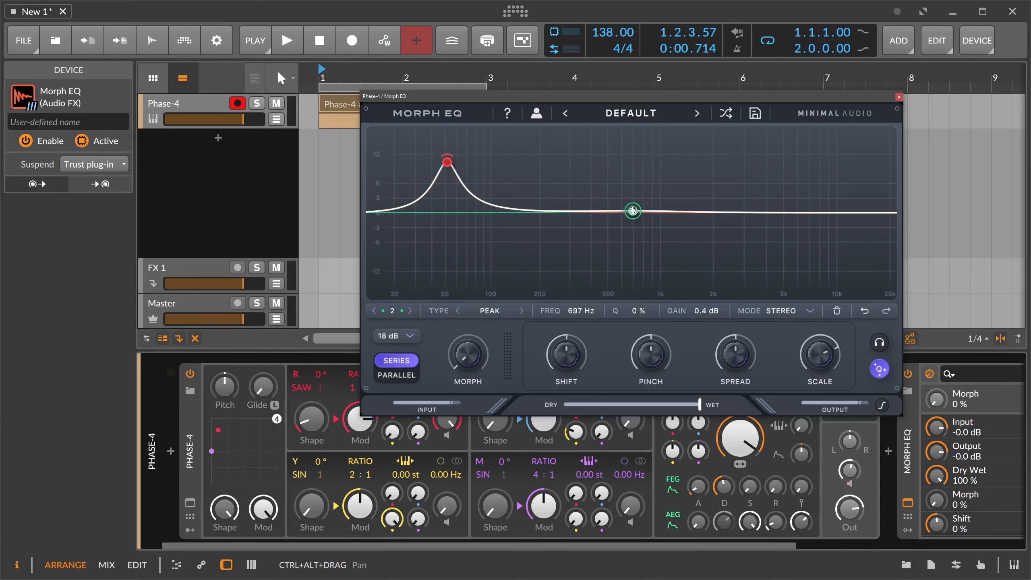
{"action": "left_click_drag", "start_coordinate": [632, 210], "coordinate": [604, 182]}
{"action": "scroll", "coordinate": [604, 183], "scroll_direction": "up", "scroll_amount": 8}
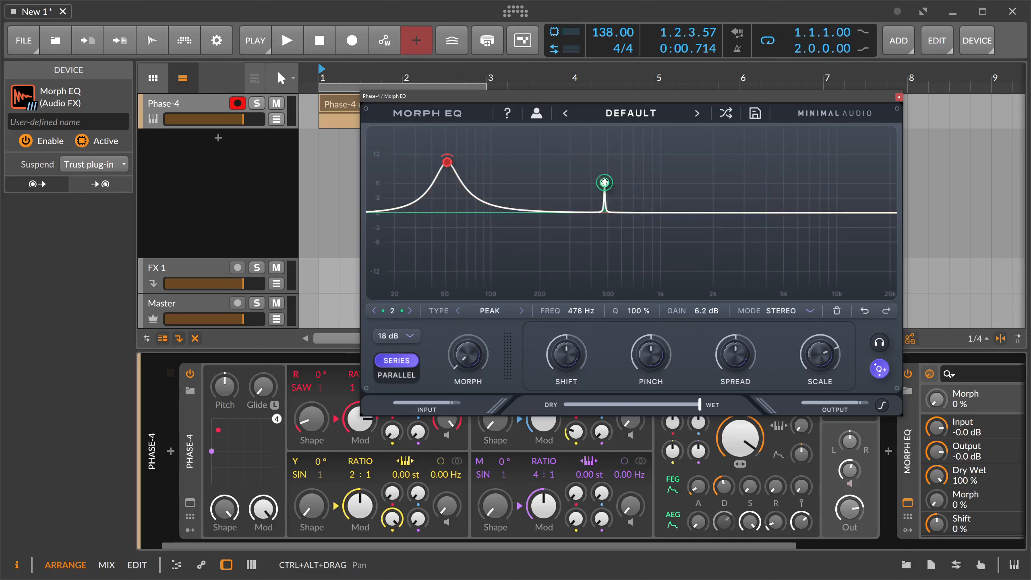
{"action": "scroll", "coordinate": [604, 183], "scroll_direction": "down", "scroll_amount": 5}
{"action": "scroll", "coordinate": [604, 182], "scroll_direction": "up", "scroll_amount": 4}
{"action": "scroll", "coordinate": [604, 182], "scroll_direction": "down", "scroll_amount": 2}
{"action": "scroll", "coordinate": [604, 182], "scroll_direction": "down", "scroll_amount": 2}
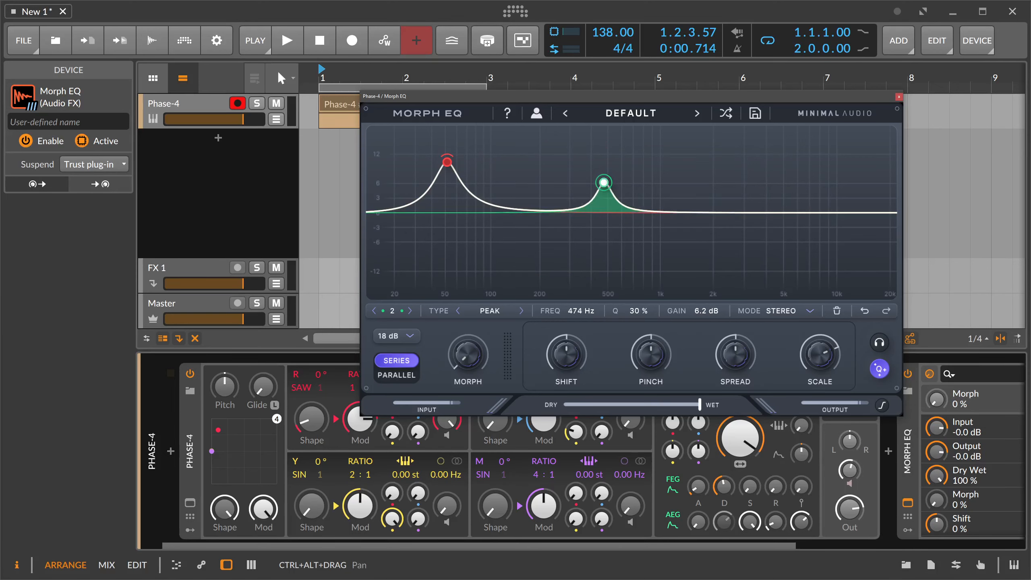
Build band 2's morph path with a point near 5 kHz and points at 2.18 kHz, -7.2 dB and 639 Hz, 4.9 dB, and preview the sweep.
{"action": "left_click_drag", "start_coordinate": [604, 182], "coordinate": [720, 248]}
{"action": "scroll", "coordinate": [557, 175], "scroll_direction": "down", "scroll_amount": 2}
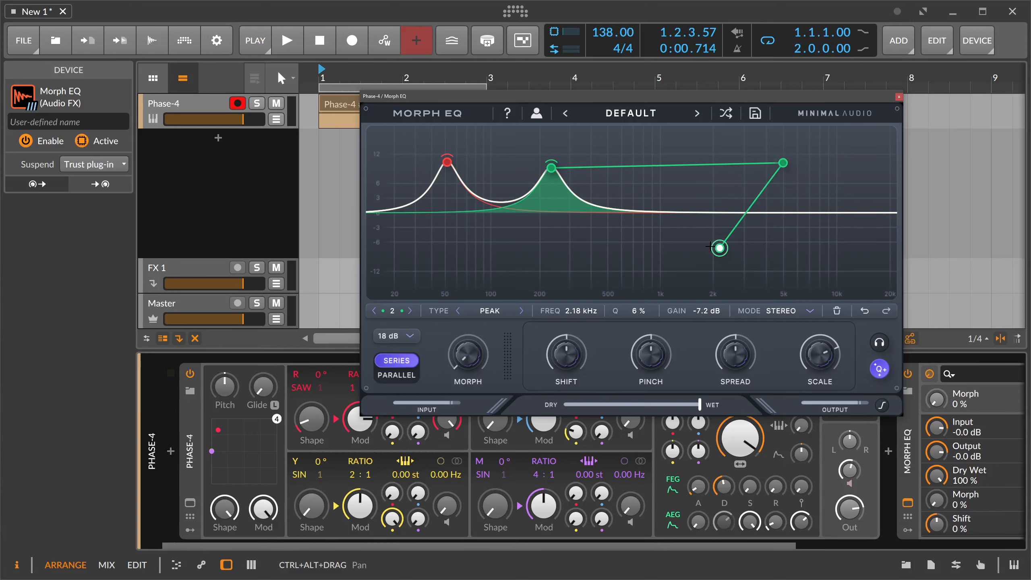
{"action": "left_click", "coordinate": [626, 189]}
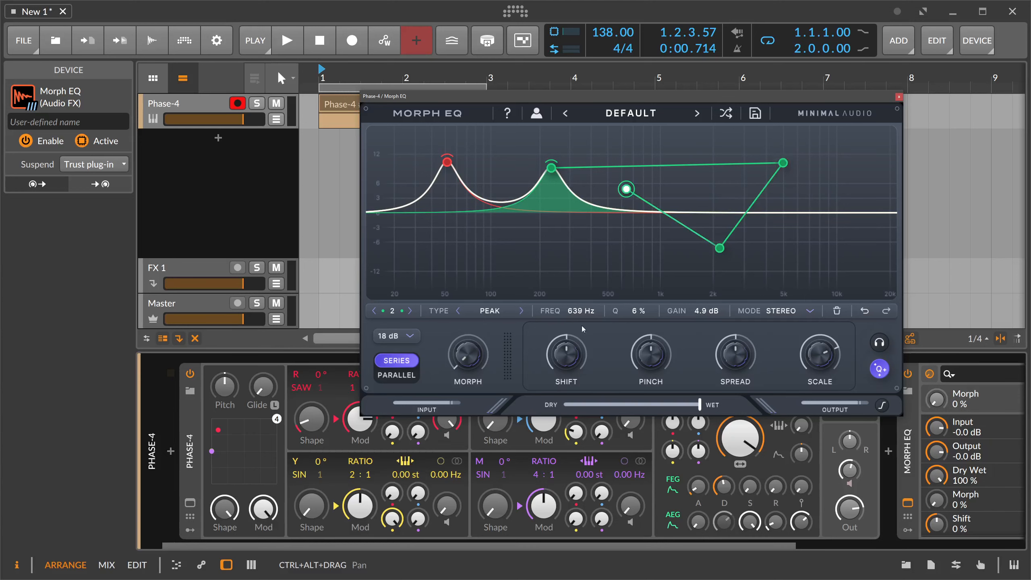
{"action": "left_click_drag", "start_coordinate": [467, 354], "coordinate": [520, 366]}
Move the Morph EQ window clear of the start of the Phase-4 clip and start playback.
{"action": "left_click", "coordinate": [259, 170]}
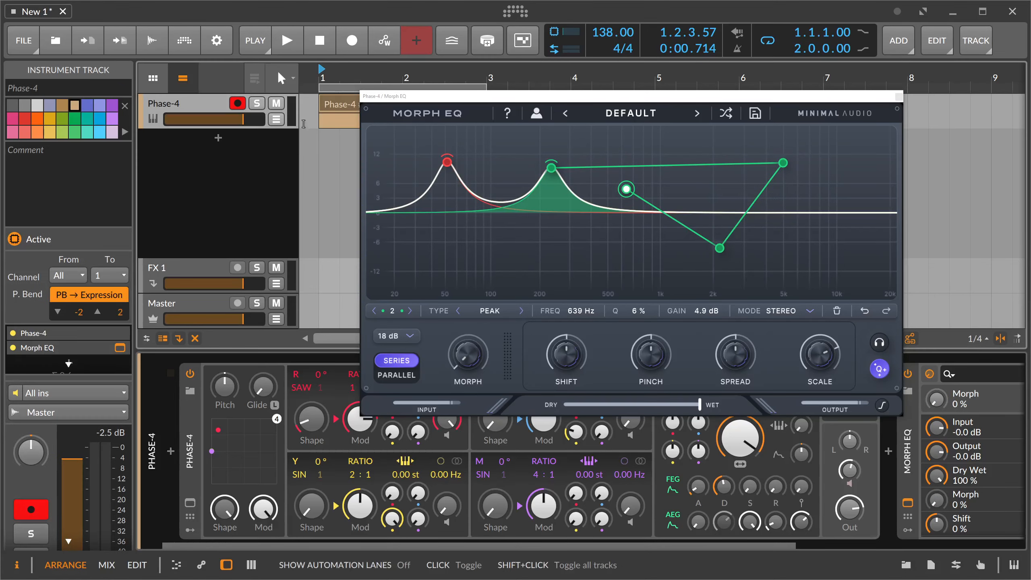
{"action": "left_click_drag", "start_coordinate": [391, 96], "coordinate": [484, 91]}
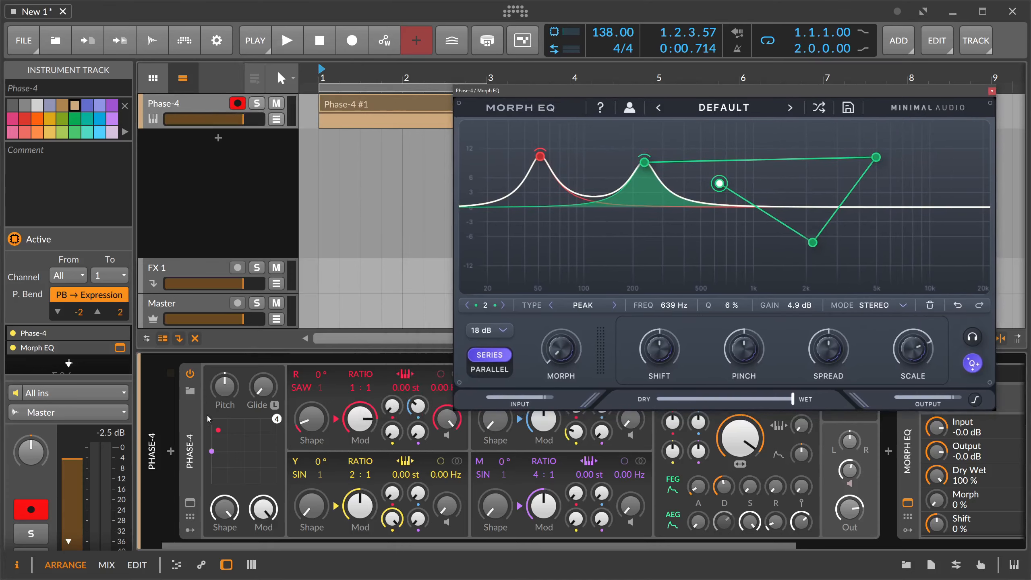
{"action": "left_click", "coordinate": [240, 173]}
{"action": "key", "text": "space"}
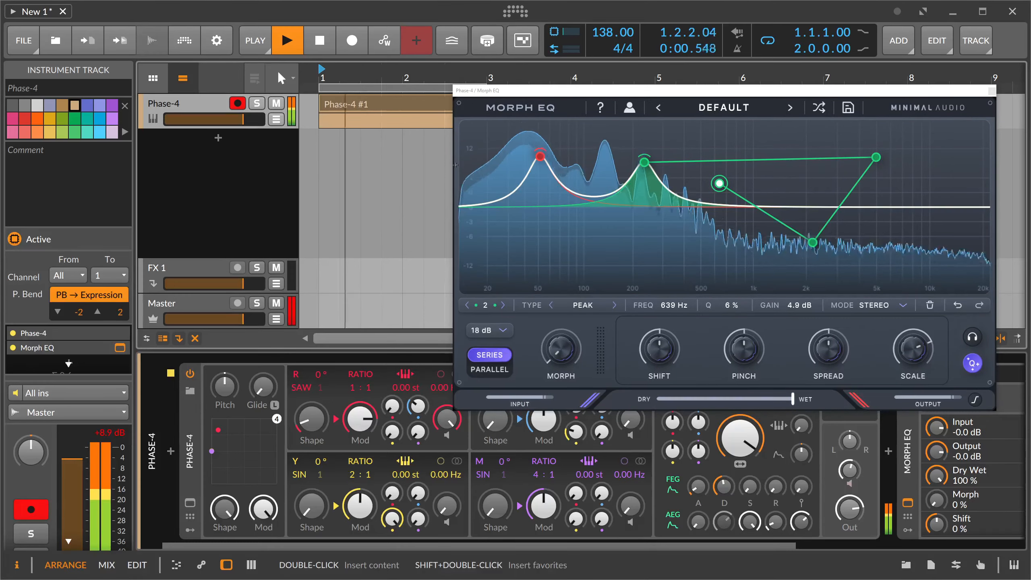
Shift band 1's morph path to higher frequencies, audition the morph during playback, leave Morph at 18 % and stop playback.
{"action": "left_click_drag", "start_coordinate": [540, 156], "coordinate": [582, 164]}
{"action": "key", "text": "space"}
{"action": "key", "text": "space"}
{"action": "left_click_drag", "start_coordinate": [569, 341], "coordinate": [557, 324]}
{"action": "key", "text": "space"}
Return band 1 to a Peak filter at 592 Hz with 11.1 dB gain and view its channel mode options.
{"action": "left_click", "coordinate": [612, 305]}
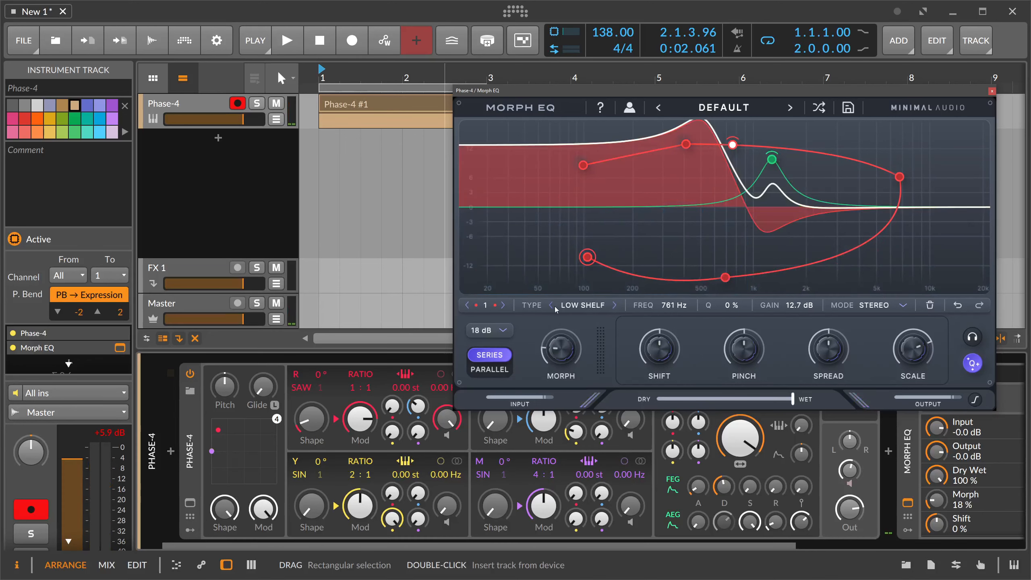
{"action": "left_click", "coordinate": [555, 306]}
{"action": "left_click_drag", "start_coordinate": [670, 308], "coordinate": [673, 312]}
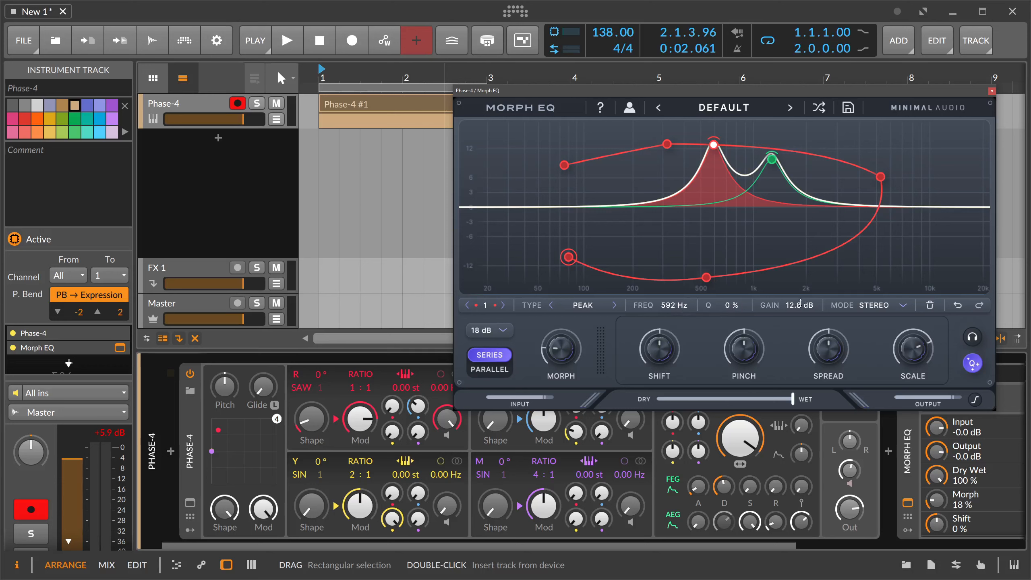
{"action": "left_click_drag", "start_coordinate": [800, 304], "coordinate": [803, 309]}
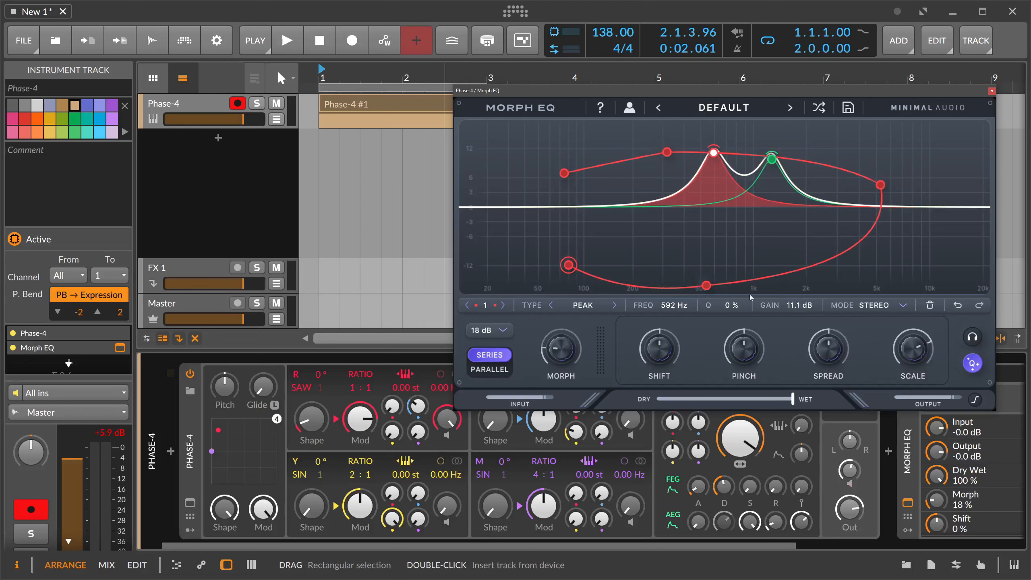
{"action": "left_click", "coordinate": [881, 308]}
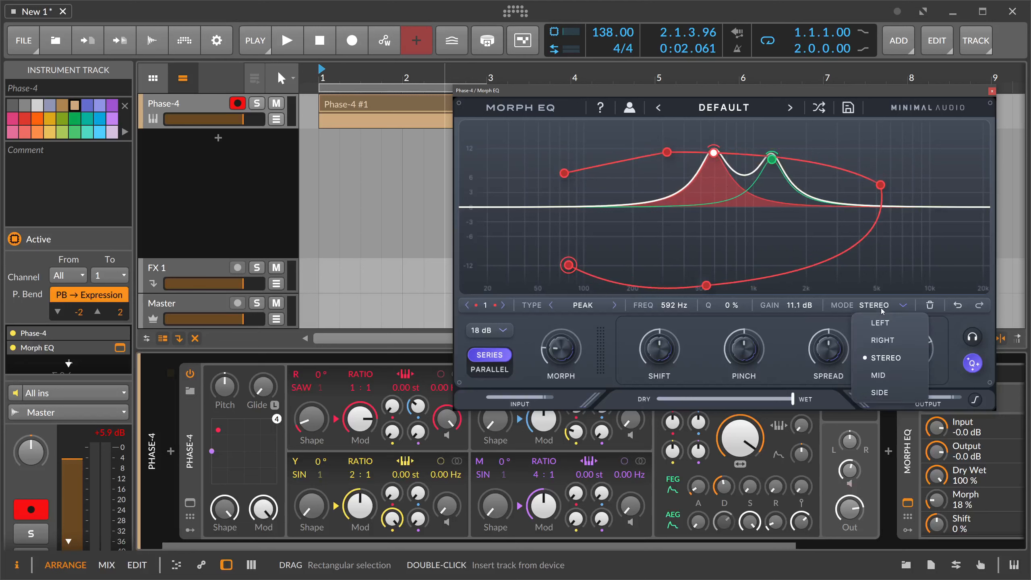
{"action": "left_click", "coordinate": [813, 320]}
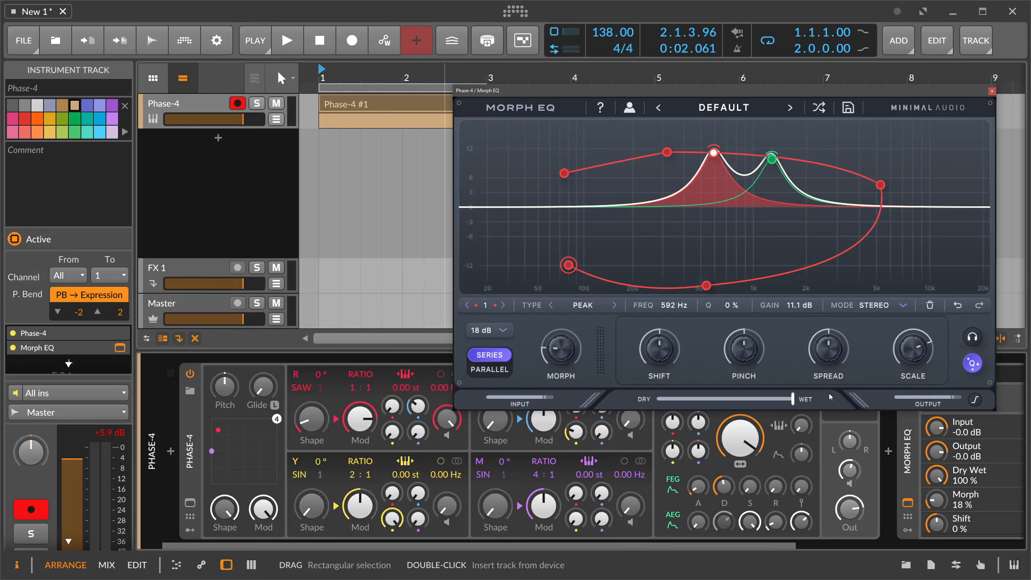
Reduce the Scale of the curve and set Spread to 2 %, trying small Pinch and Shift adjustments.
{"action": "left_click_drag", "start_coordinate": [913, 348], "coordinate": [881, 259]}
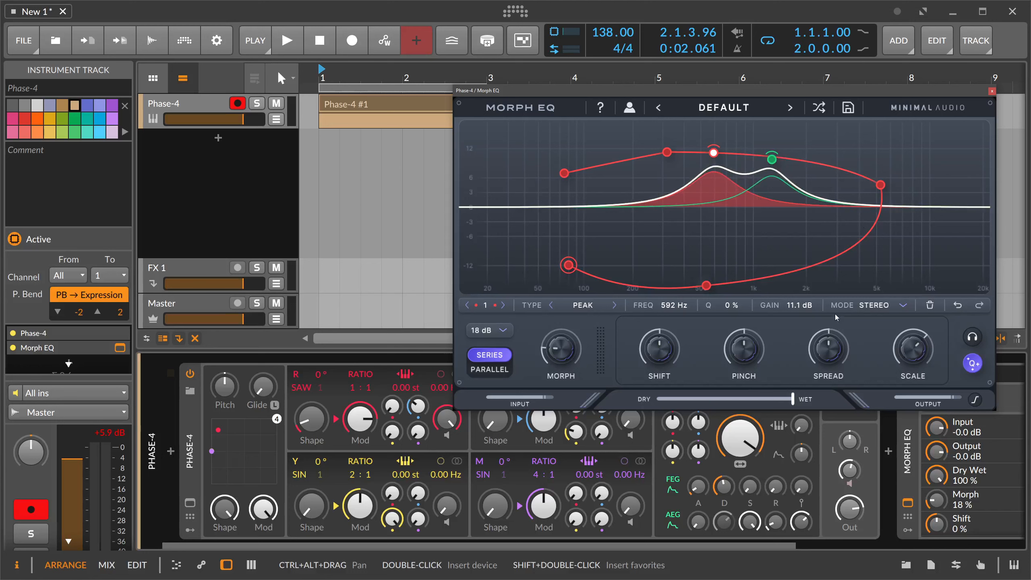
{"action": "mouse_move", "coordinate": [834, 350]}
{"action": "left_mouse_down"}
{"action": "mouse_move", "coordinate": [832, 334]}
{"action": "mouse_move", "coordinate": [832, 354]}
{"action": "left_mouse_up"}
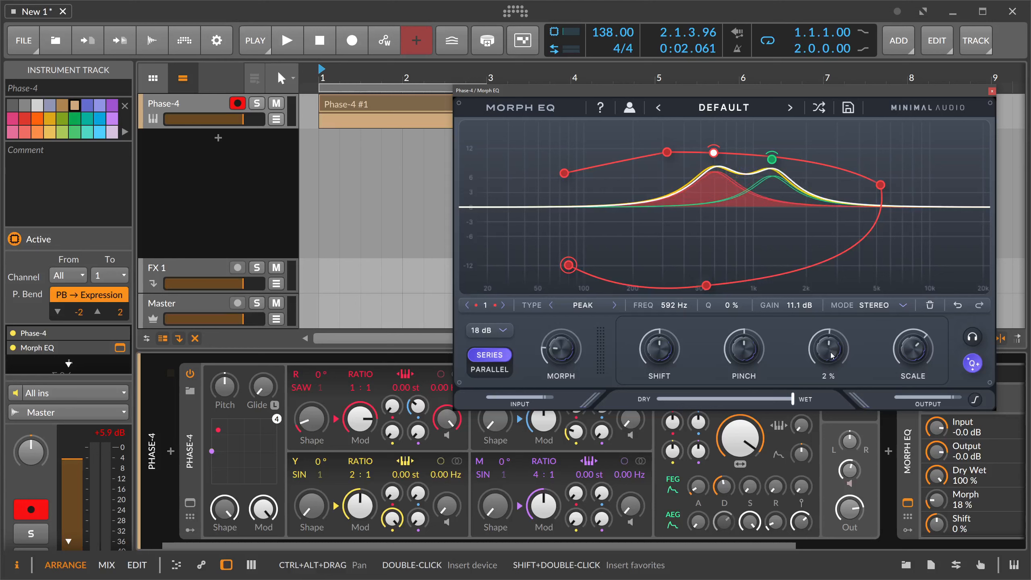
{"action": "mouse_move", "coordinate": [758, 357]}
{"action": "left_mouse_down"}
{"action": "mouse_move", "coordinate": [768, 323]}
{"action": "mouse_move", "coordinate": [742, 397]}
{"action": "mouse_move", "coordinate": [751, 358]}
{"action": "left_mouse_up"}
{"action": "mouse_move", "coordinate": [665, 353]}
{"action": "left_mouse_down"}
{"action": "mouse_move", "coordinate": [663, 368]}
{"action": "mouse_move", "coordinate": [669, 345]}
{"action": "mouse_move", "coordinate": [666, 353]}
{"action": "left_mouse_up"}
Compare Parallel with Series filter routing, ending on Series.
{"action": "left_click", "coordinate": [498, 370]}
{"action": "left_click", "coordinate": [497, 356]}
{"action": "left_click", "coordinate": [498, 371]}
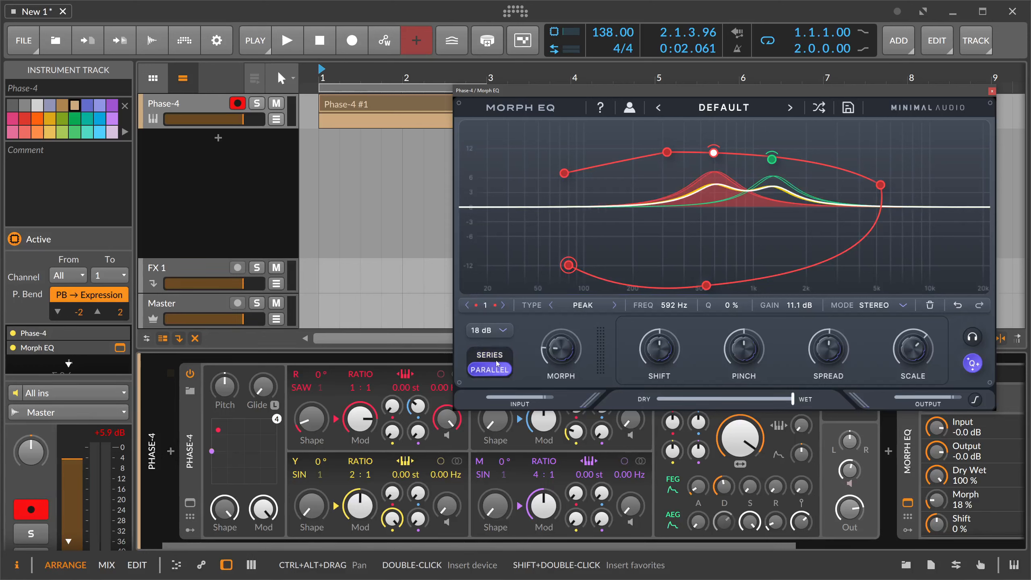
{"action": "left_click", "coordinate": [493, 360]}
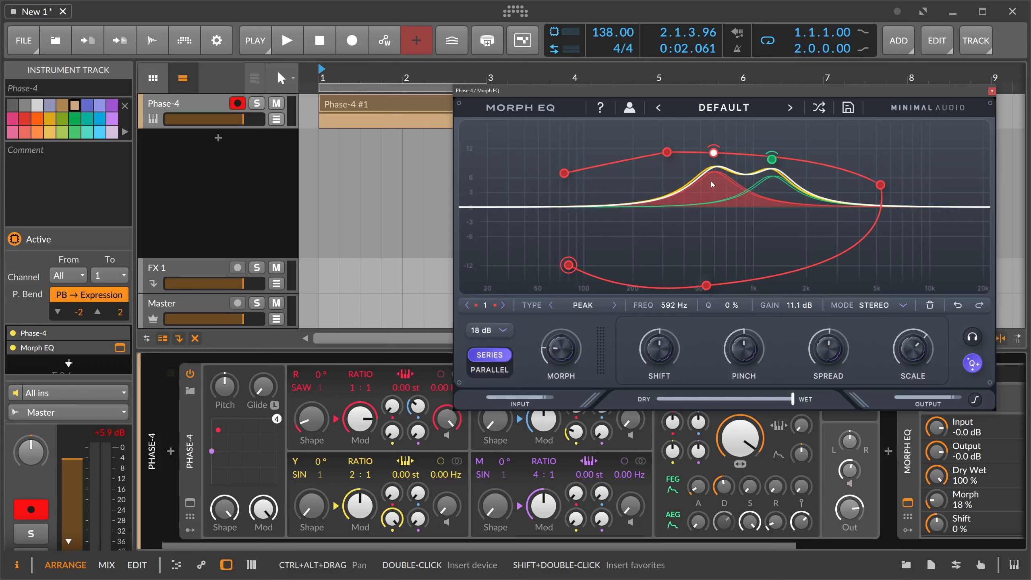
Switch the EQ's dB setting to 36 dB and back to 18 dB.
{"action": "left_click", "coordinate": [495, 336]}
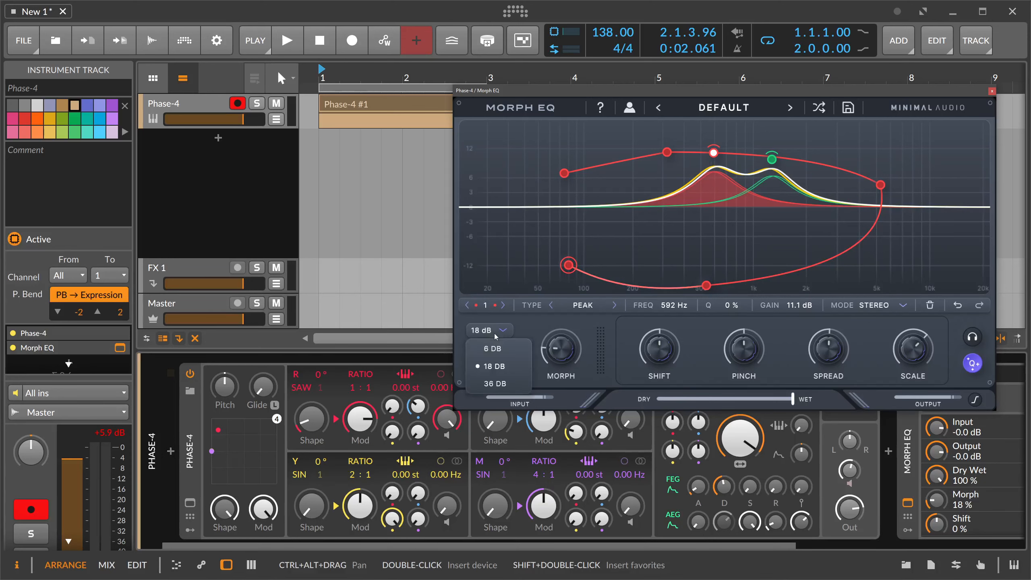
{"action": "left_click", "coordinate": [499, 383]}
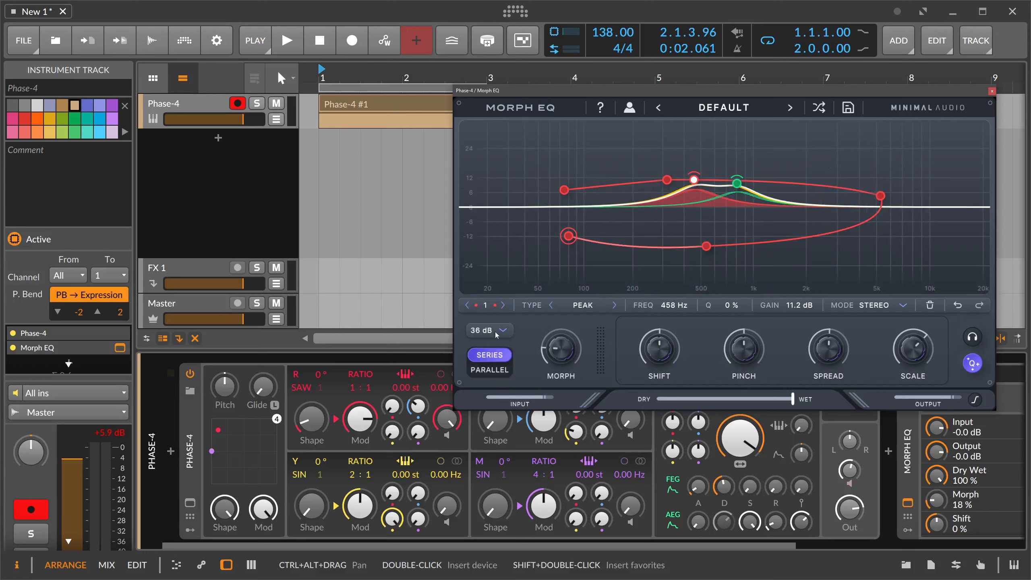
{"action": "left_click", "coordinate": [496, 334]}
{"action": "left_click", "coordinate": [503, 366]}
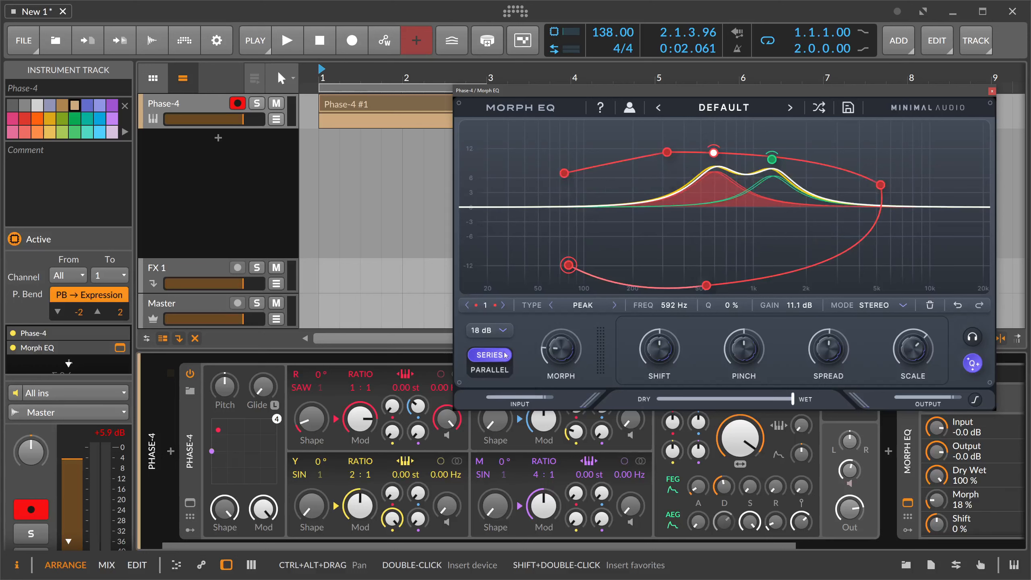
Switch the EQ range to 36 dB, raise band 1's gain to 33.6 dB and lower band 2's gain to -34.3 dB.
{"action": "left_click", "coordinate": [496, 336]}
{"action": "left_click", "coordinate": [500, 383]}
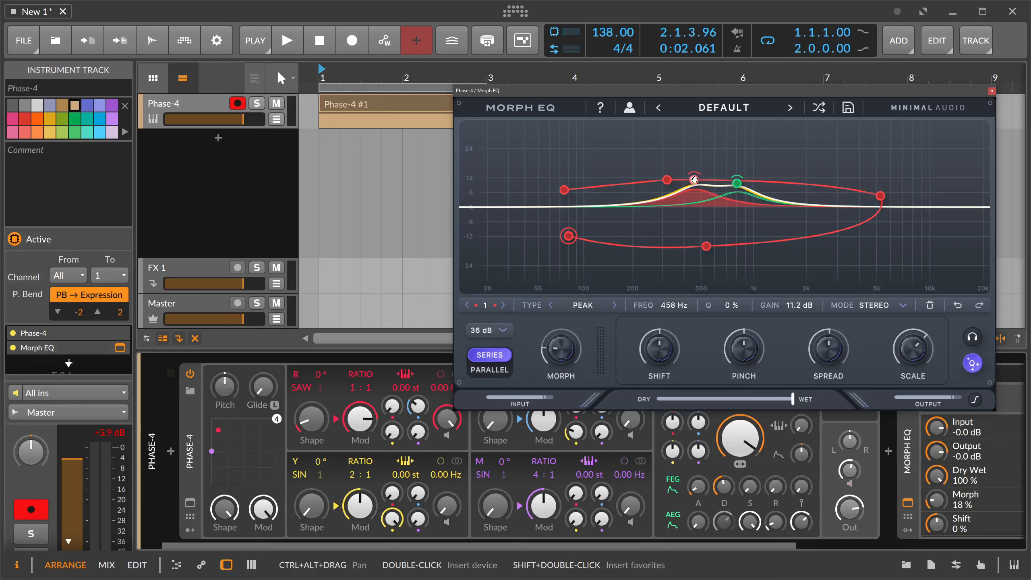
{"action": "left_click_drag", "start_coordinate": [694, 180], "coordinate": [692, 125]}
{"action": "left_click_drag", "start_coordinate": [737, 183], "coordinate": [722, 290]}
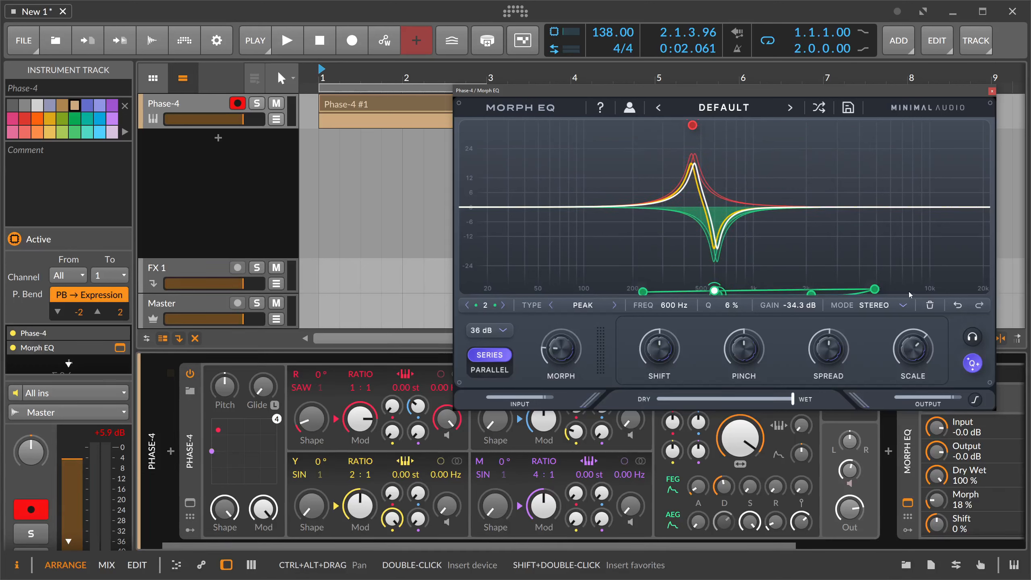
{"action": "left_click", "coordinate": [692, 126]}
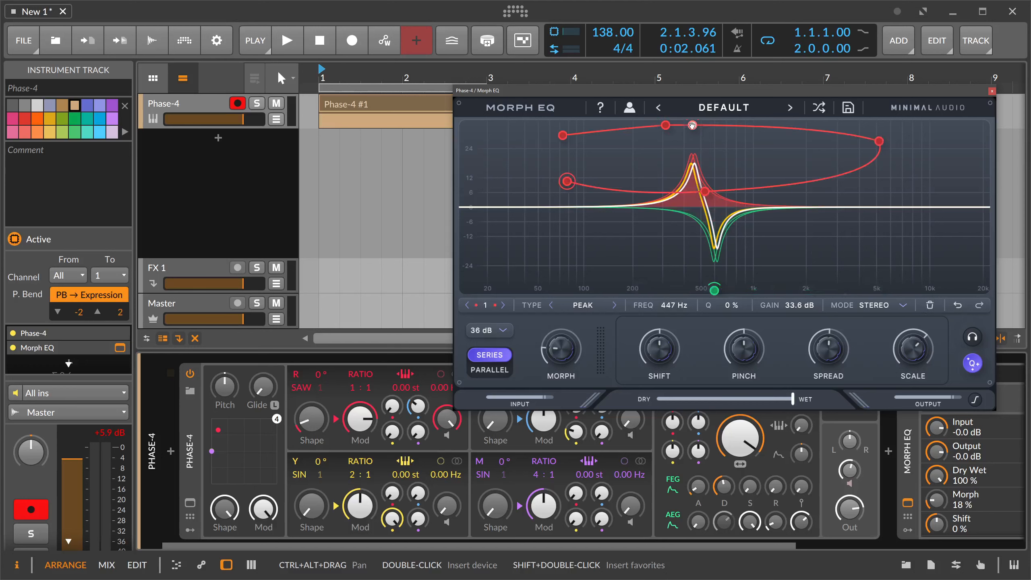
Delete both bands so the EQ curve is empty.
{"action": "left_click", "coordinate": [929, 306]}
{"action": "left_click_drag", "start_coordinate": [714, 290], "coordinate": [659, 202]}
{"action": "left_click", "coordinate": [929, 306]}
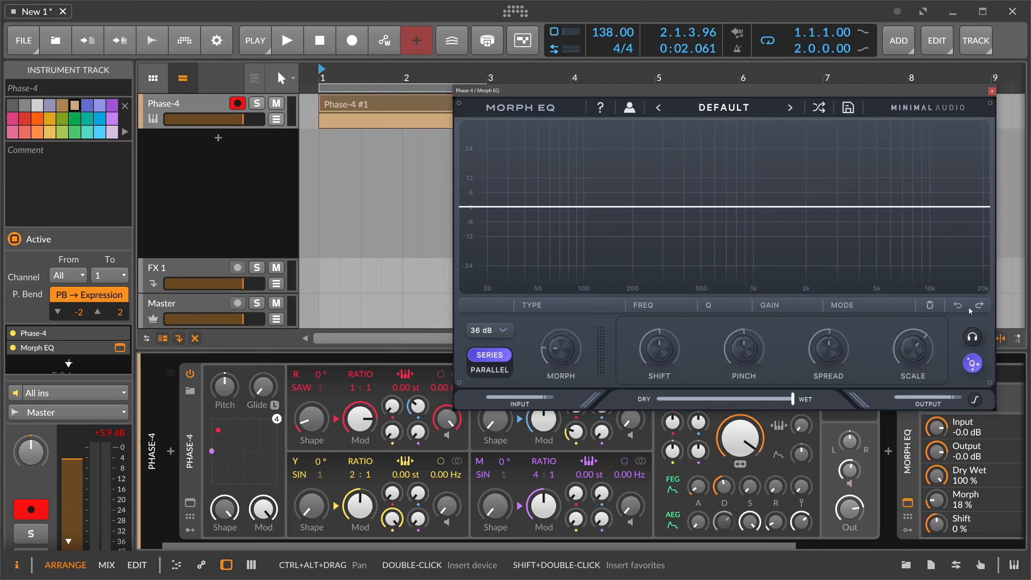
Load random presets in Morph EQ, going through Splitter and ending on Orbitz.
{"action": "left_click_drag", "start_coordinate": [860, 94], "coordinate": [751, 122]}
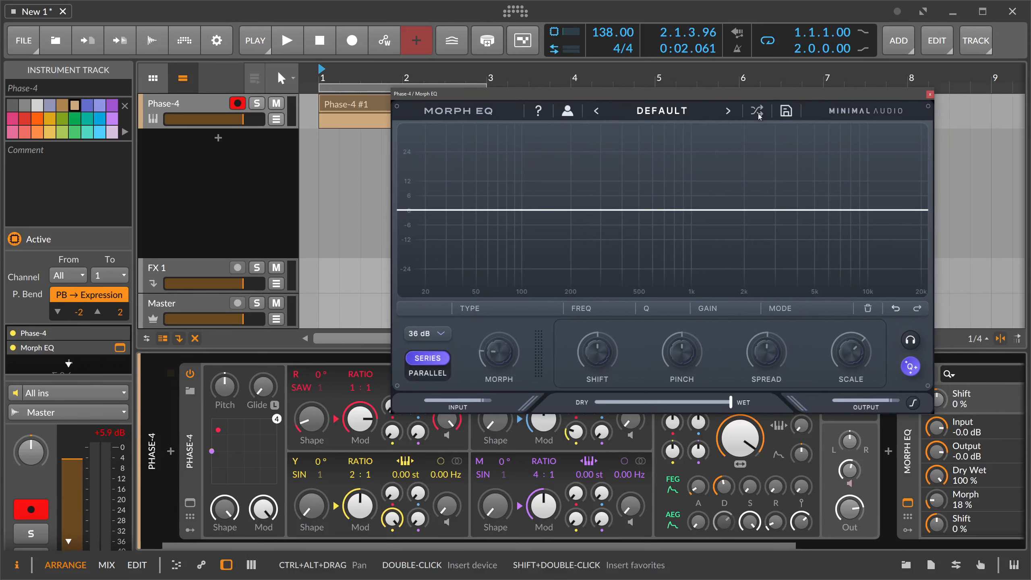
{"action": "left_click", "coordinate": [757, 111]}
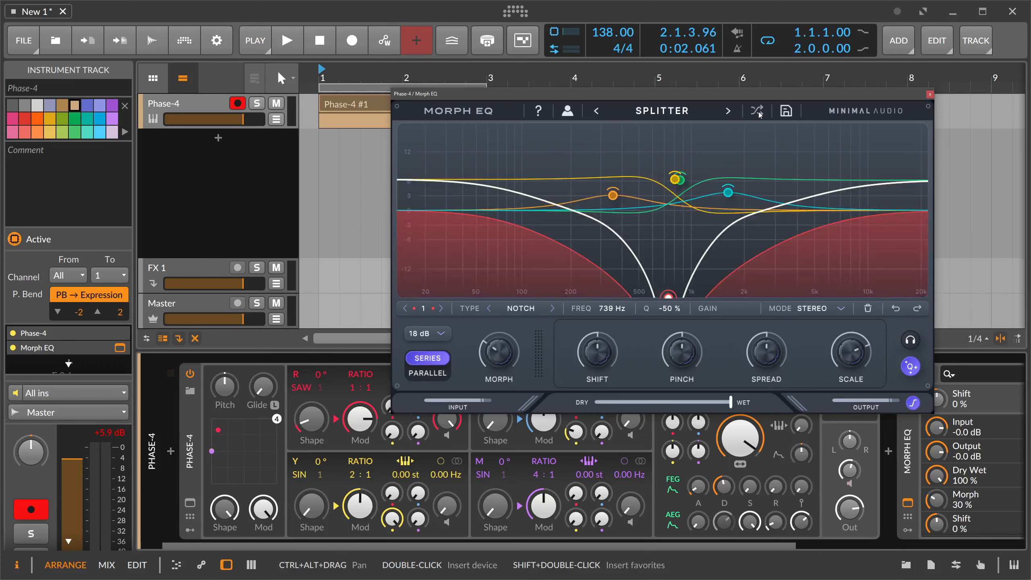
{"action": "left_click", "coordinate": [758, 111]}
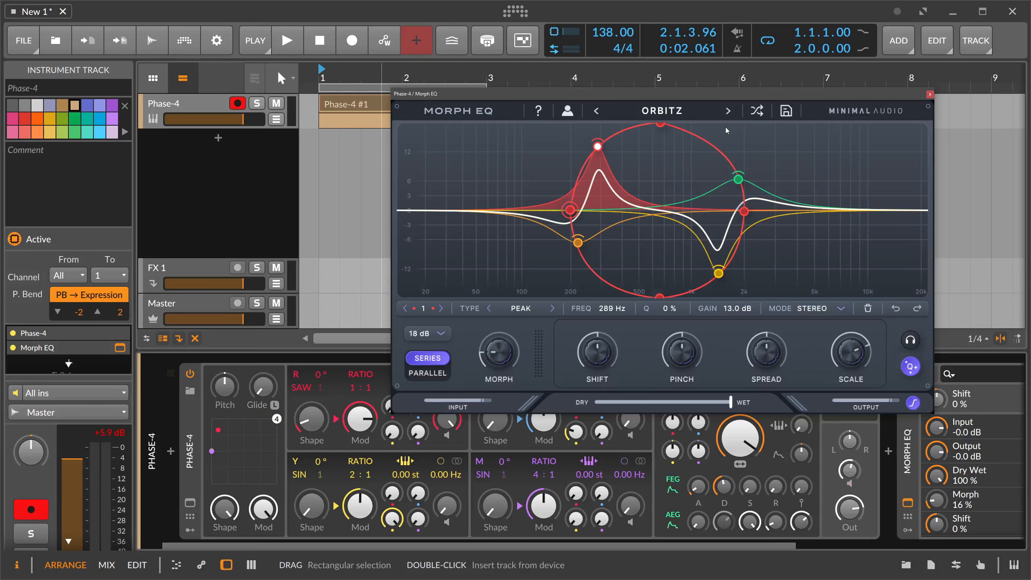
{"action": "left_click_drag", "start_coordinate": [475, 97], "coordinate": [492, 92]}
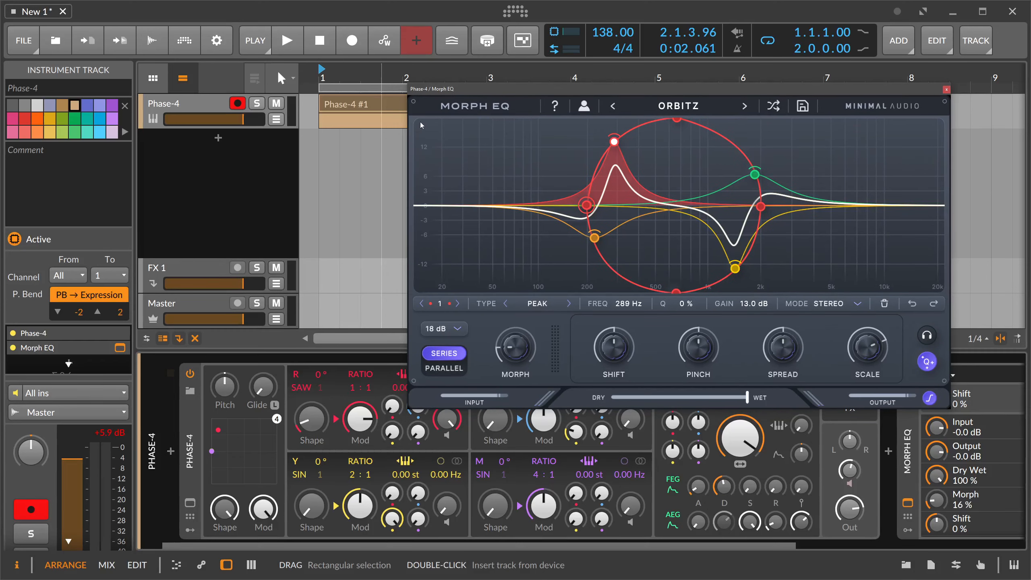
Play the track, randomize the preset to Anchor, sweep Morph to 36 % and stop playback.
{"action": "key", "text": "space"}
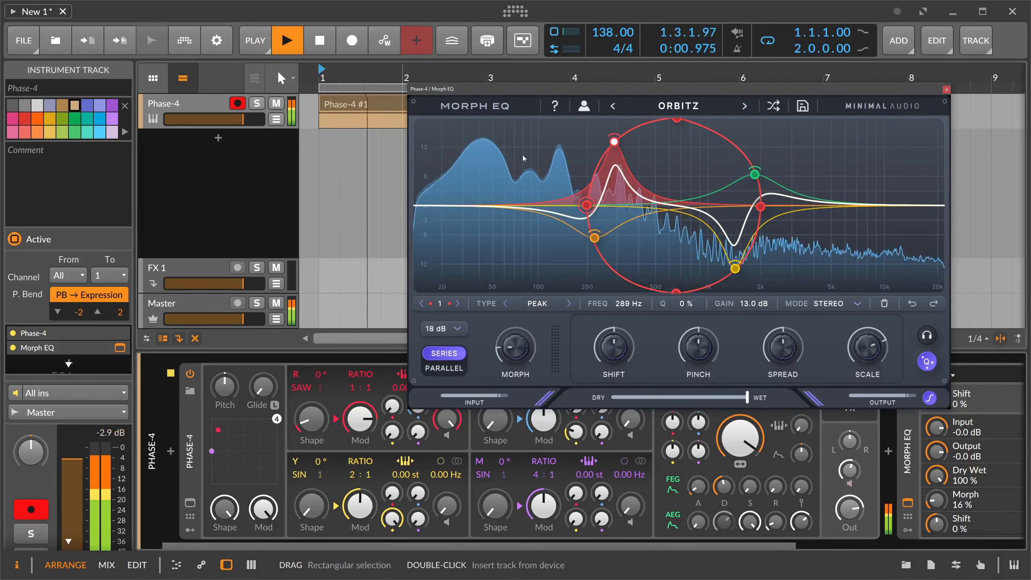
{"action": "left_click", "coordinate": [772, 106]}
{"action": "left_click", "coordinate": [772, 107]}
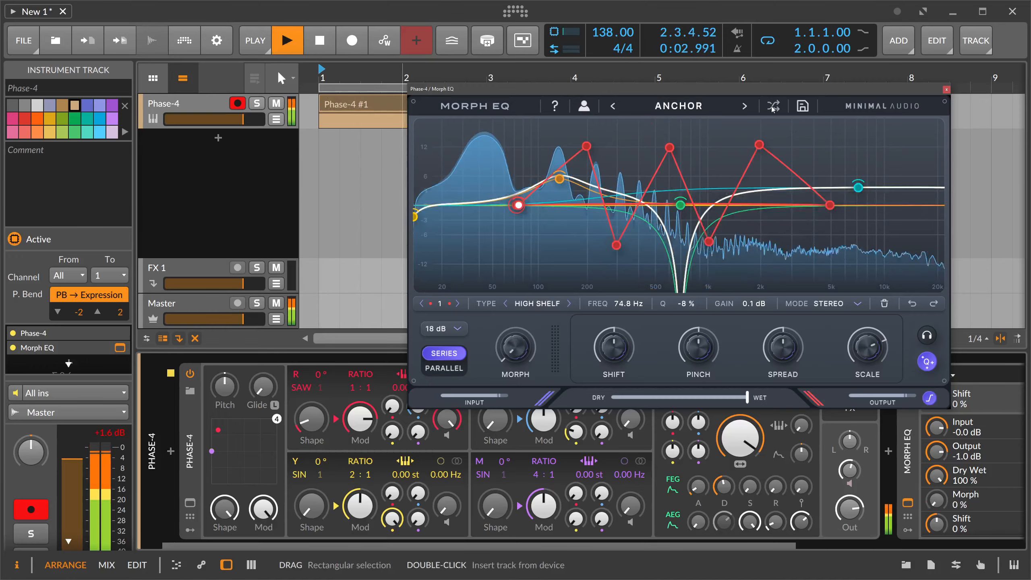
{"action": "left_click_drag", "start_coordinate": [515, 346], "coordinate": [533, 295]}
{"action": "key", "text": "space"}
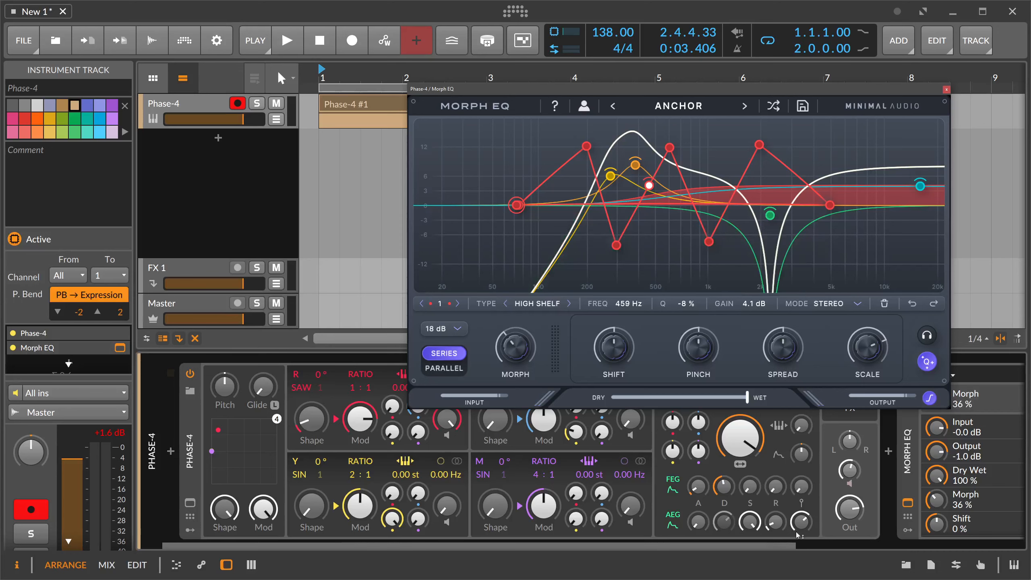
Insert the Bitwig Distortion device after Morph EQ in the Phase-4 device chain.
{"action": "scroll", "coordinate": [990, 446], "scroll_direction": "right", "scroll_amount": 2}
{"action": "left_click", "coordinate": [993, 451]}
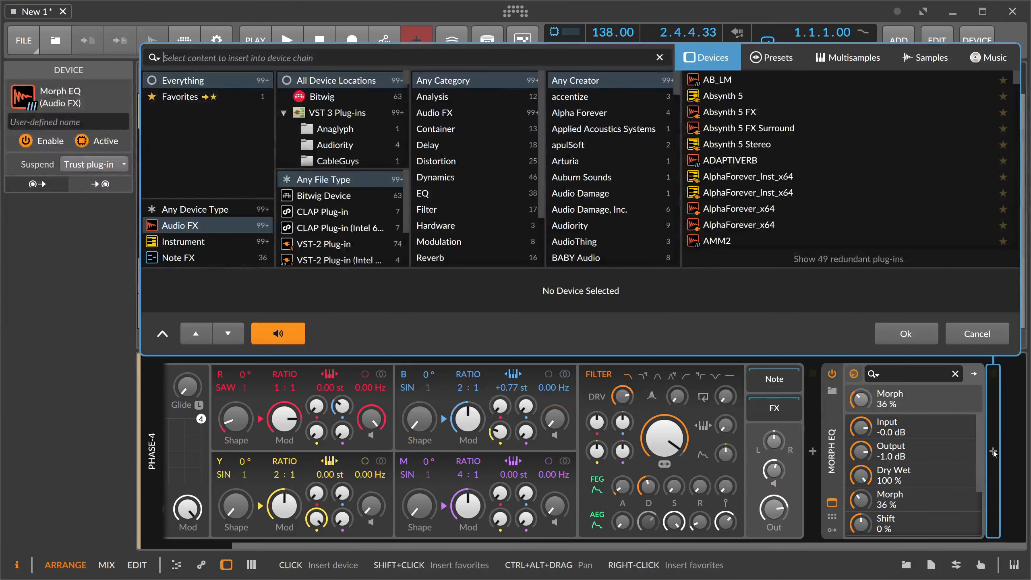
{"action": "type", "text": "dist"}
{"action": "key", "text": "Down"}
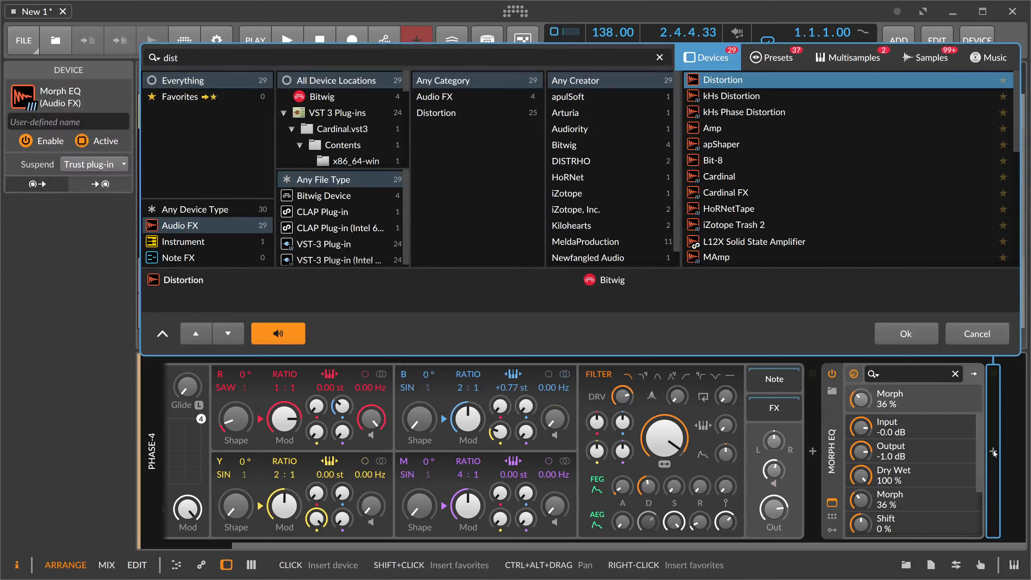
{"action": "key", "text": "Return"}
{"action": "scroll", "coordinate": [686, 546], "scroll_direction": "right", "scroll_amount": 4}
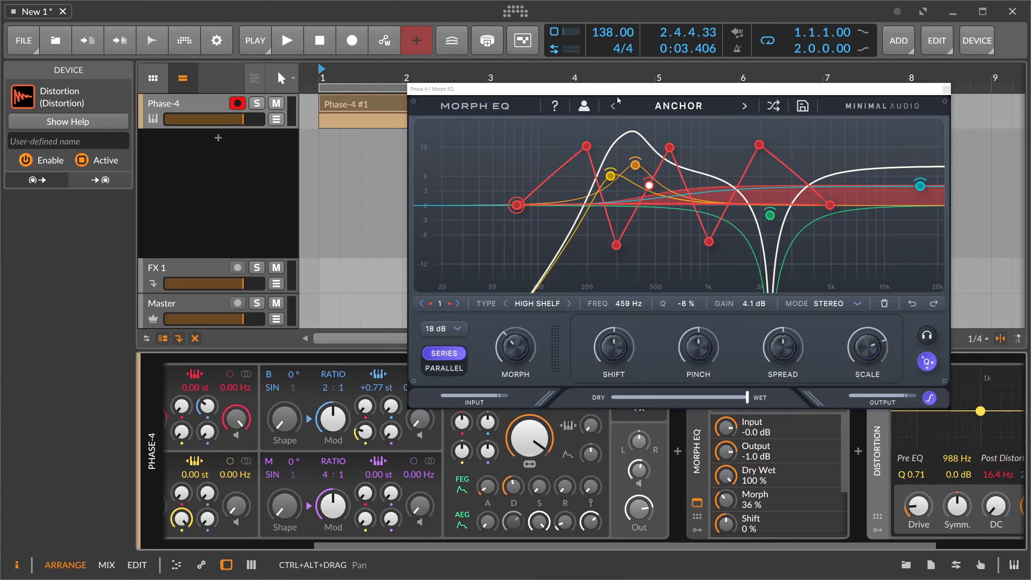
{"action": "left_click_drag", "start_coordinate": [615, 89], "coordinate": [617, 86]}
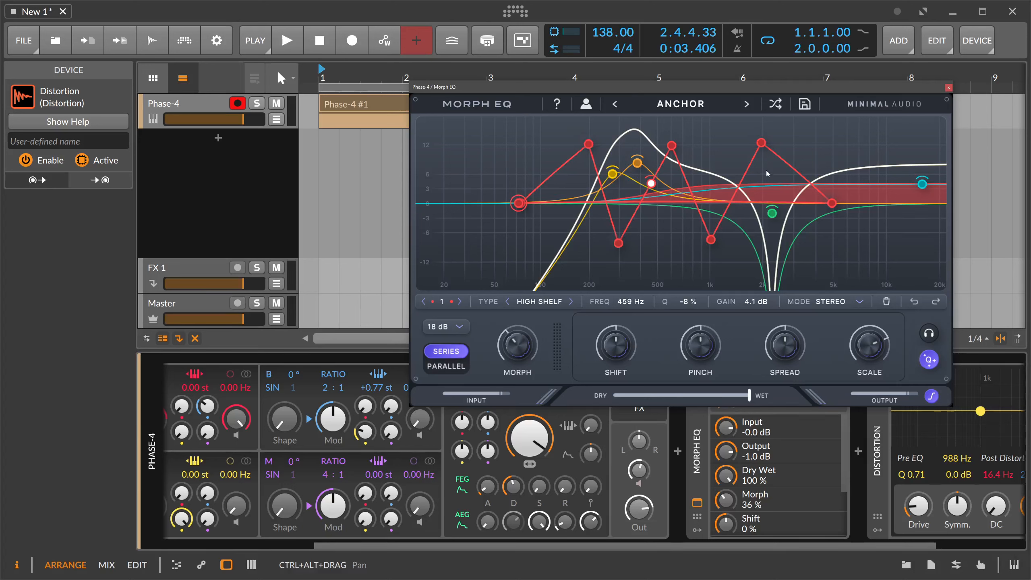
Try other filter types on band 1's 197 Hz path point with Q at 34 %, ending on High Shelf.
{"action": "left_click", "coordinate": [693, 141]}
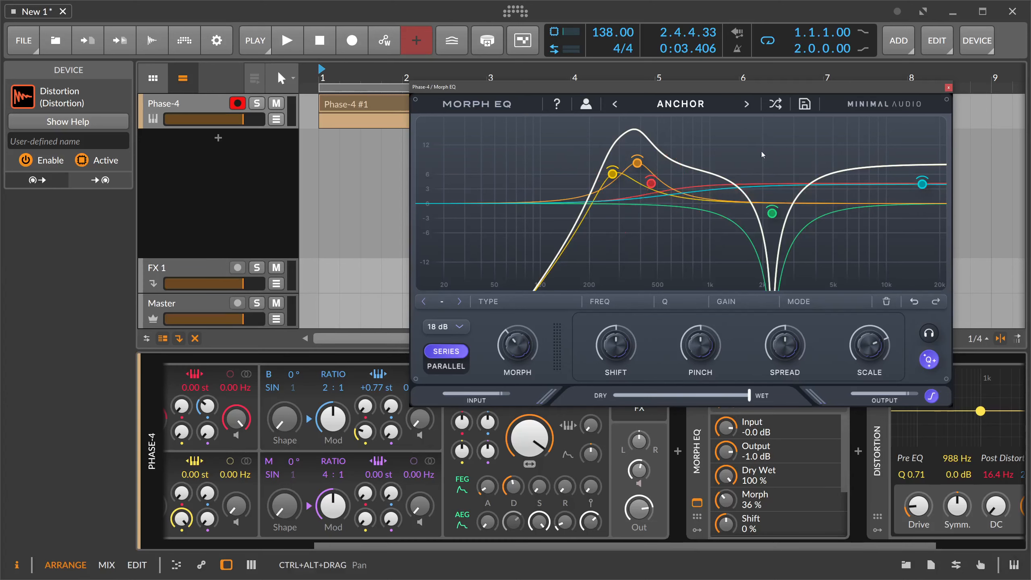
{"action": "left_click", "coordinate": [650, 182]}
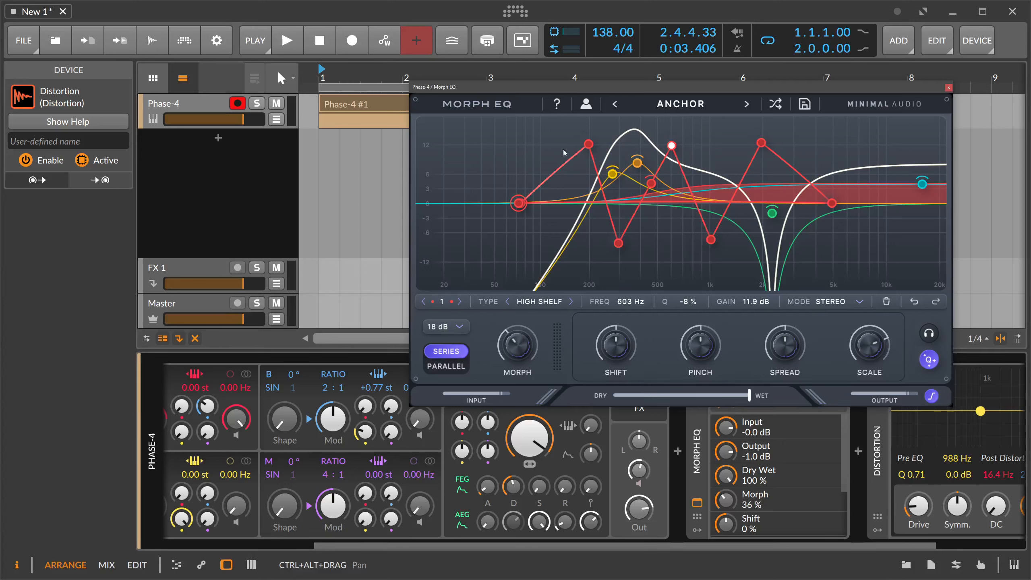
{"action": "left_click", "coordinate": [571, 302]}
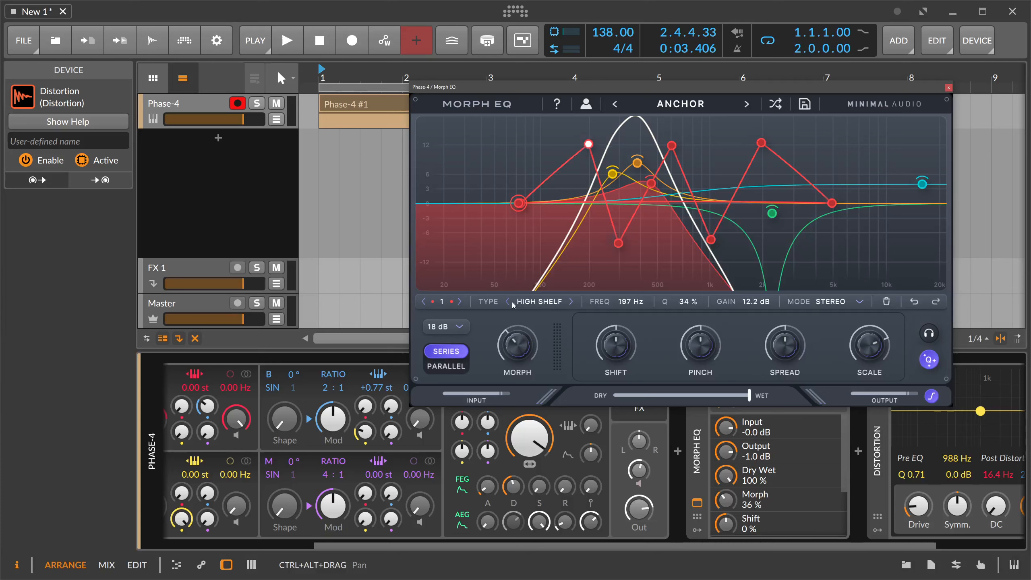
{"action": "left_click_drag", "start_coordinate": [838, 545], "coordinate": [927, 541]}
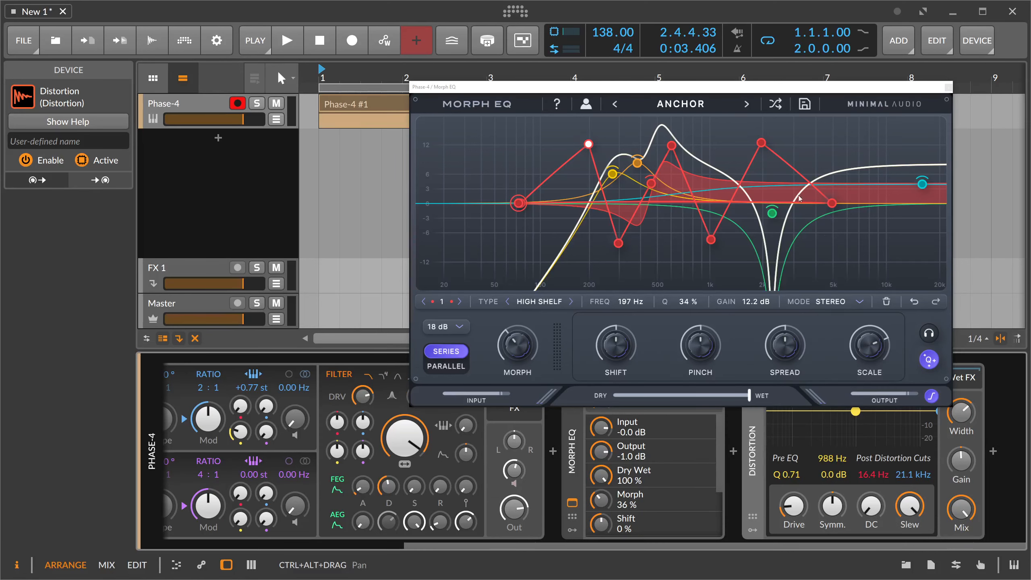
{"action": "left_click_drag", "start_coordinate": [680, 94], "coordinate": [684, 76]}
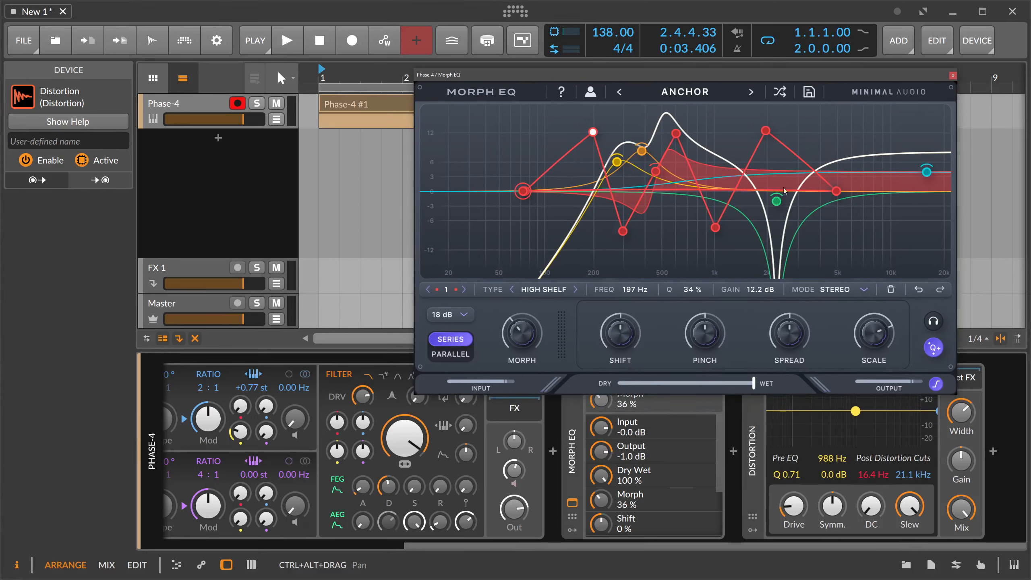
{"action": "left_click_drag", "start_coordinate": [793, 500], "coordinate": [795, 480]}
{"action": "key", "text": "b"}
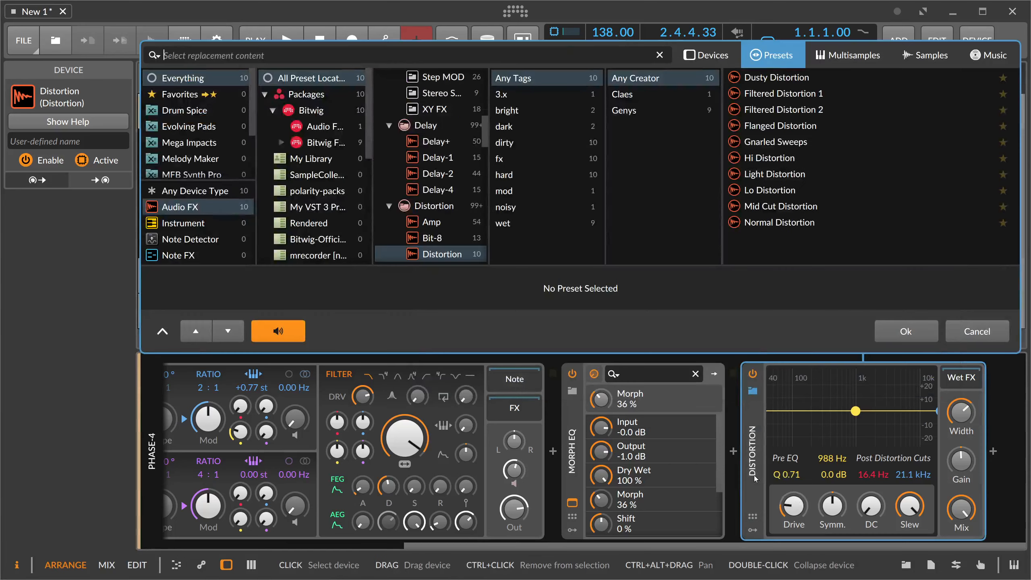
{"action": "left_click", "coordinate": [975, 336]}
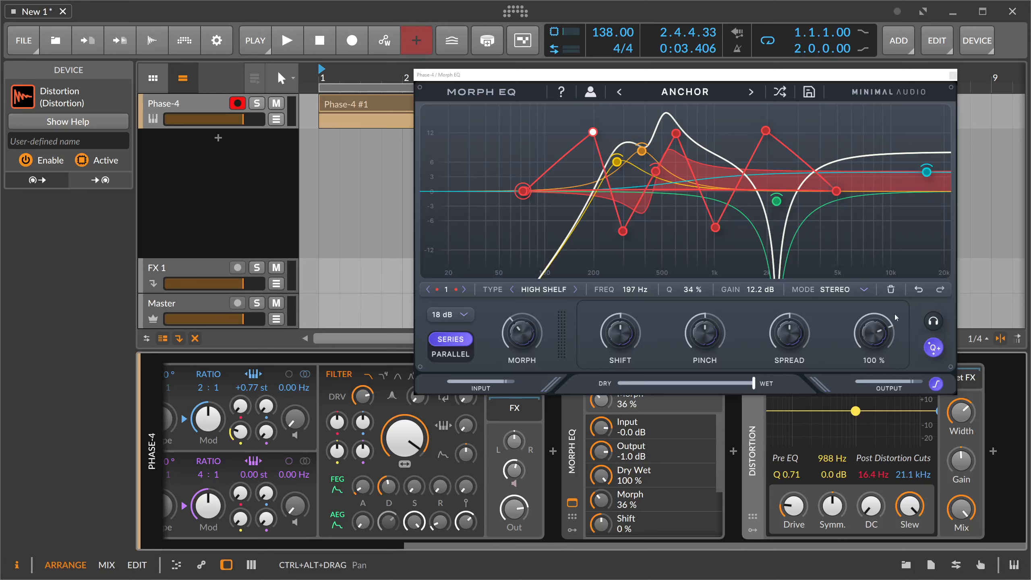
Reduce the curve's Scale to 14 % and sweep Morph to 49 % during playback of the distorted Anchor preset.
{"action": "left_click_drag", "start_coordinate": [896, 318], "coordinate": [884, 353]}
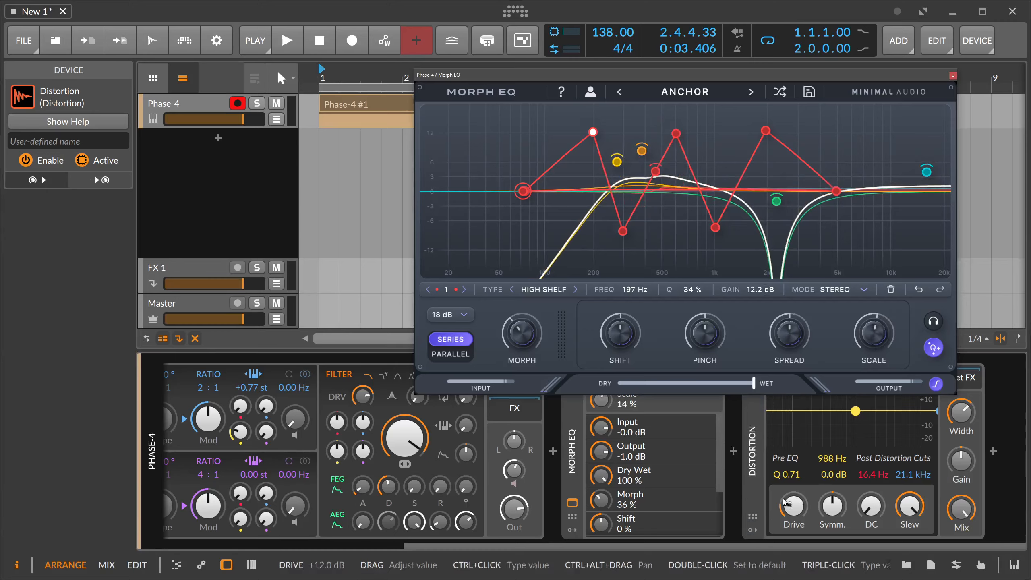
{"action": "key", "text": "space"}
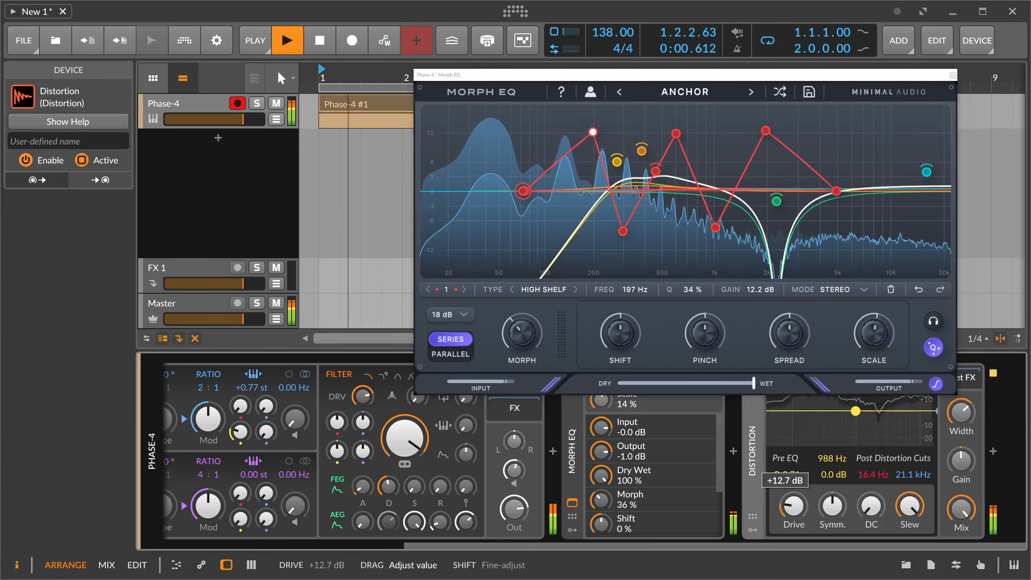
{"action": "left_click_drag", "start_coordinate": [521, 334], "coordinate": [572, 320]}
{"action": "key", "text": "space"}
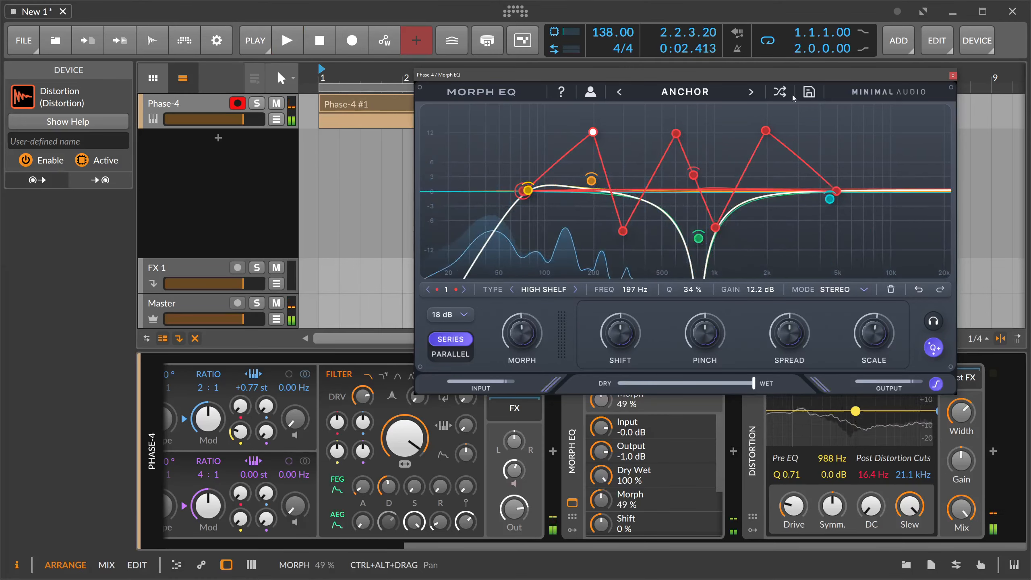
Randomize the preset to Ah Yay and sweep Morph down to 3 % while the track plays.
{"action": "left_click", "coordinate": [779, 92]}
{"action": "key", "text": "space"}
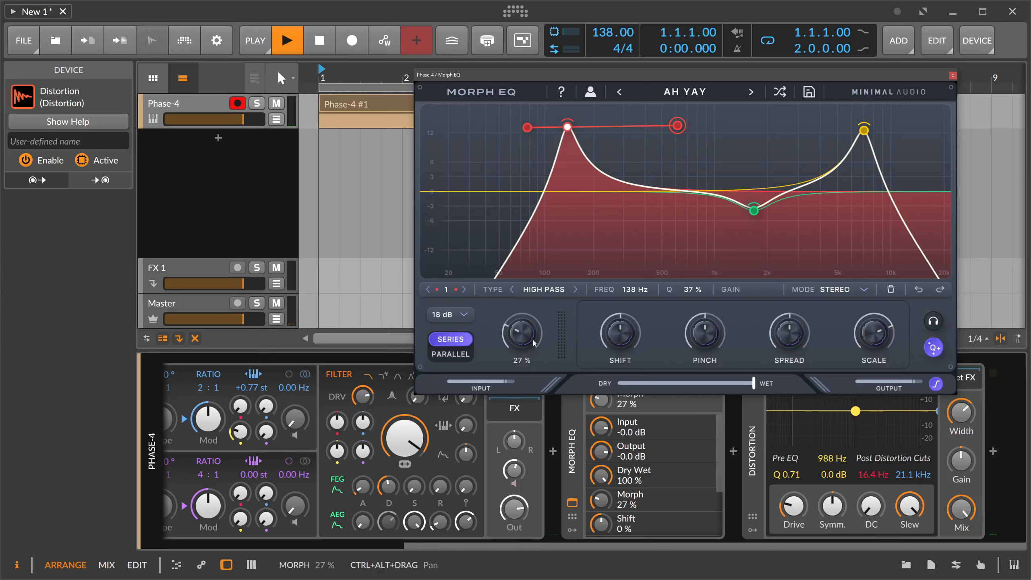
{"action": "left_click_drag", "start_coordinate": [523, 332], "coordinate": [565, 364]}
{"action": "key", "text": "space"}
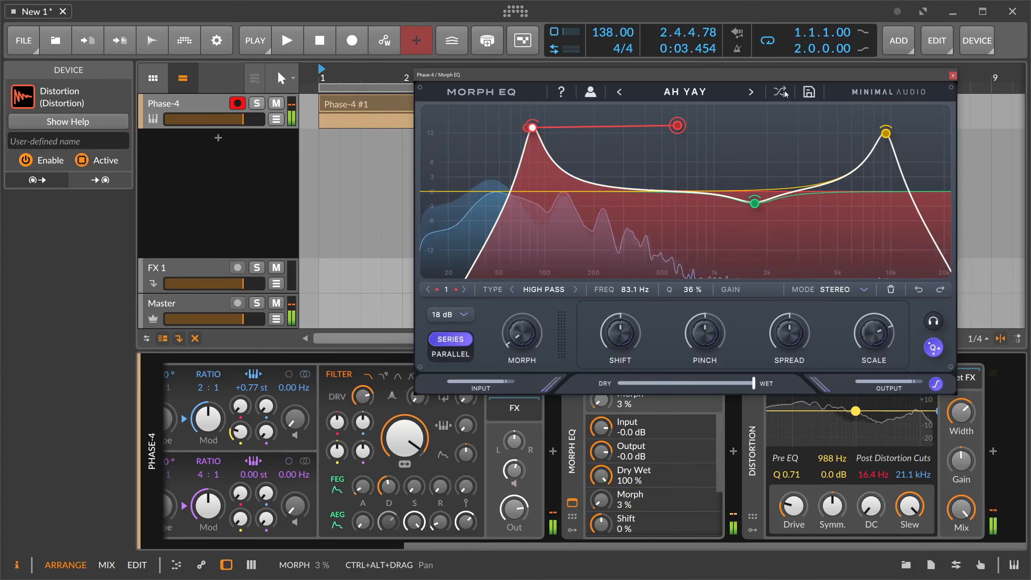
Switch to the Current preset and audition it with Morph swept down to 0 %.
{"action": "left_click_drag", "start_coordinate": [521, 335], "coordinate": [554, 351]}
{"action": "key", "text": "space"}
{"action": "key", "text": "space"}
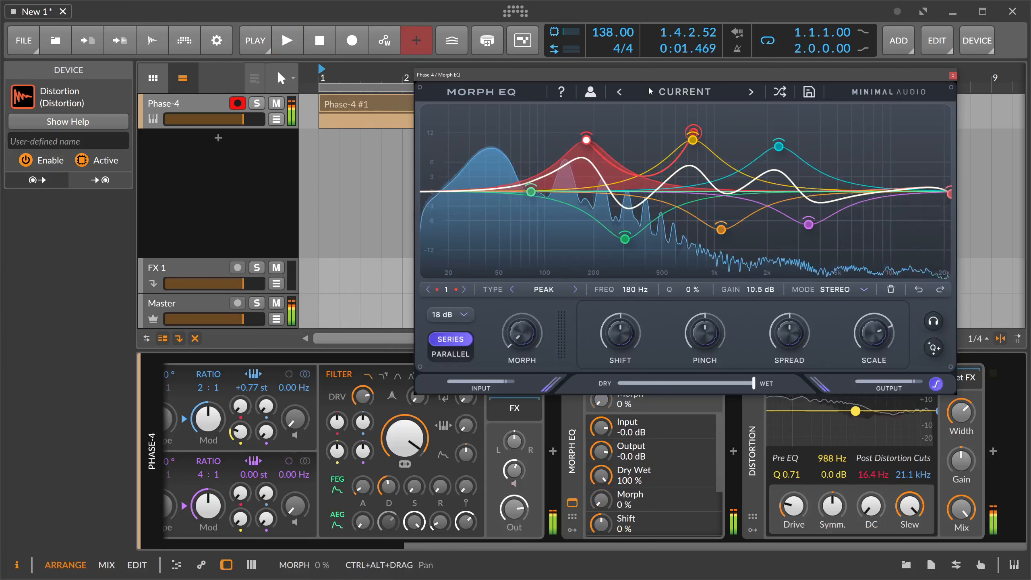
Show the modulators of the Morph EQ device and add a Classic LFO.
{"action": "left_click_drag", "start_coordinate": [650, 75], "coordinate": [619, 27]}
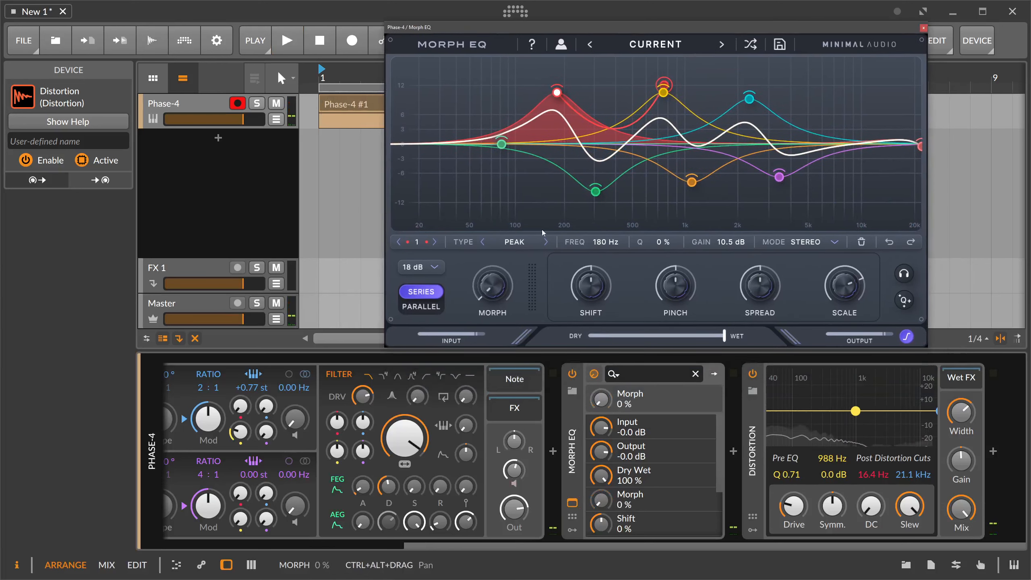
{"action": "left_click", "coordinate": [571, 529]}
{"action": "left_click", "coordinate": [597, 394]}
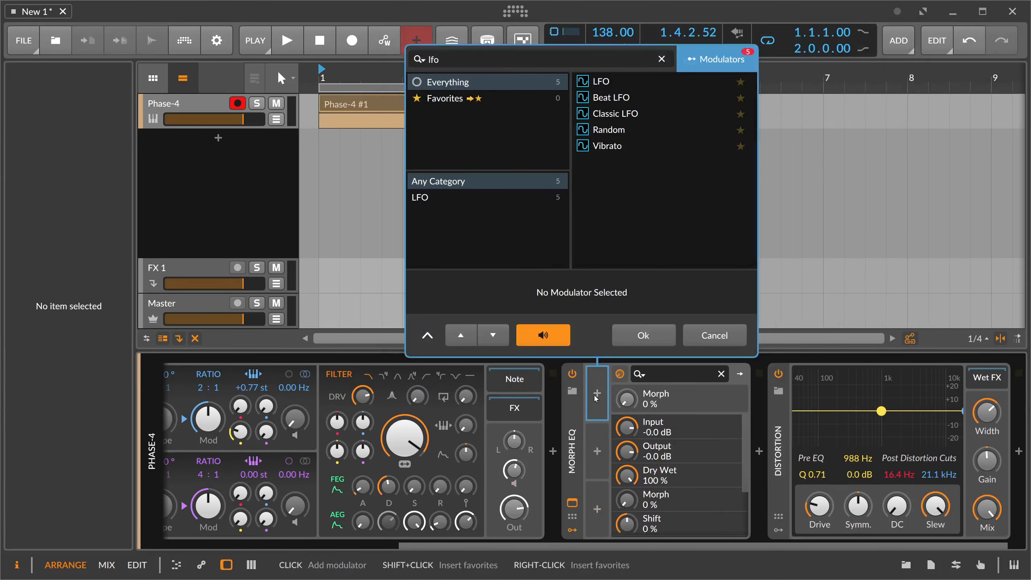
{"action": "key", "text": "Down"}
{"action": "key", "text": "Down"}
{"action": "key", "text": "Down"}
{"action": "key", "text": "Return"}
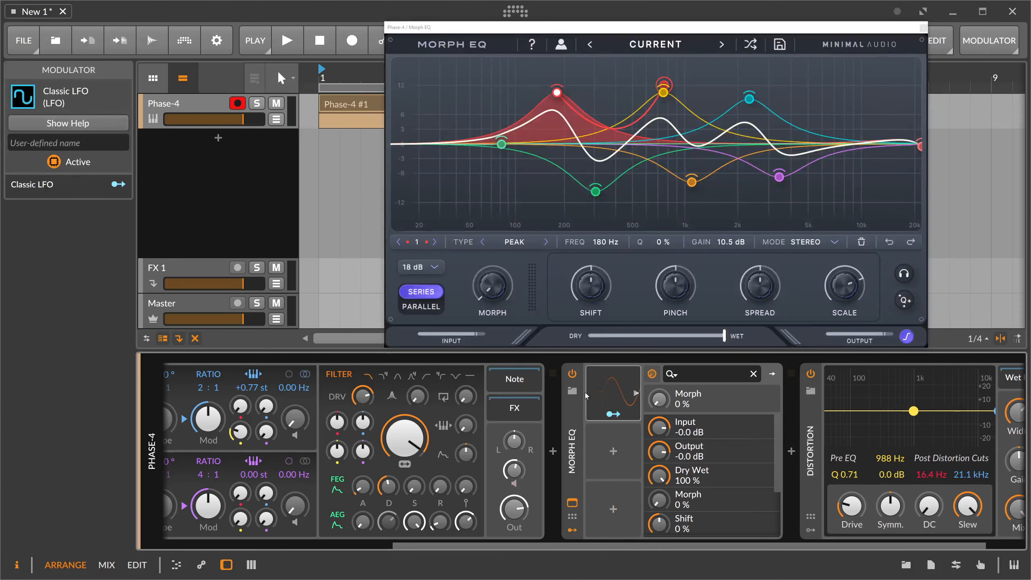
Map the Classic LFO to the Morph parameter with a modulation amount of 1.000.
{"action": "left_click", "coordinate": [613, 414]}
{"action": "left_click_drag", "start_coordinate": [659, 399], "coordinate": [658, 352]}
{"action": "left_click", "coordinate": [613, 414]}
Make the Classic LFO unipolar, sync it to beats at a 1/2 rate and play the track.
{"action": "left_click", "coordinate": [635, 393]}
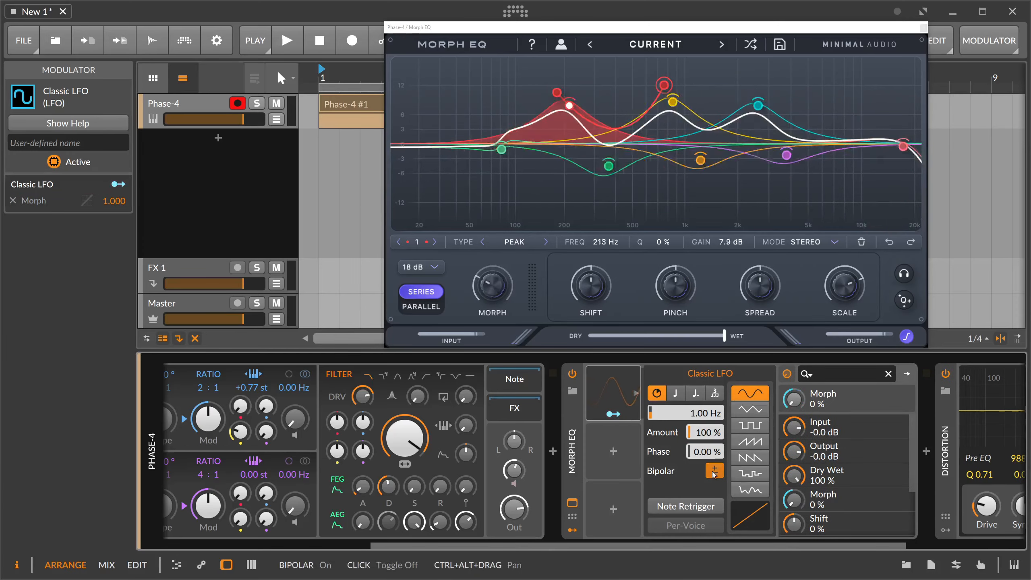
{"action": "left_click", "coordinate": [714, 471]}
{"action": "left_click", "coordinate": [675, 393]}
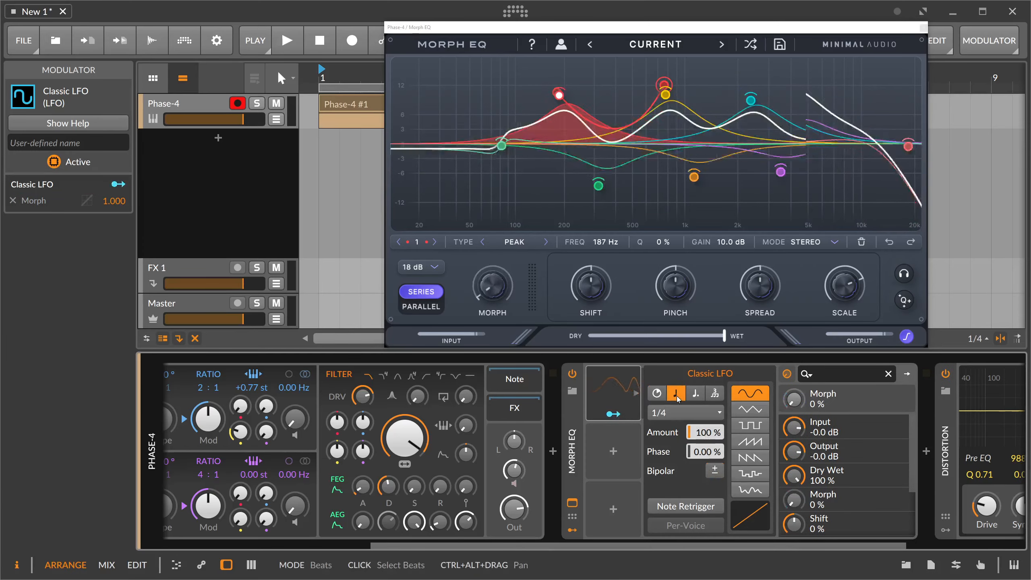
{"action": "left_click", "coordinate": [682, 413]}
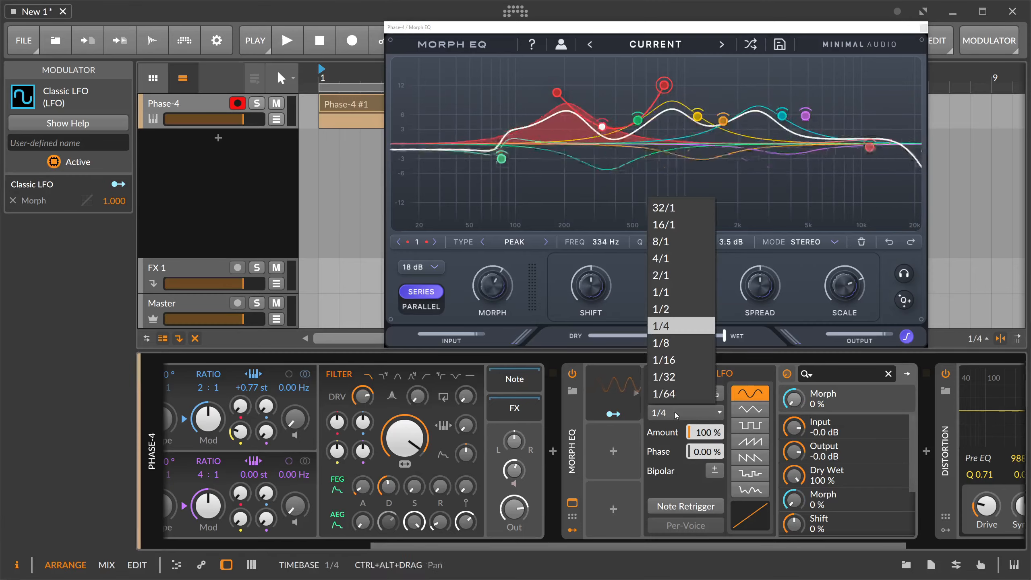
{"action": "left_click", "coordinate": [681, 312]}
{"action": "key", "text": "space"}
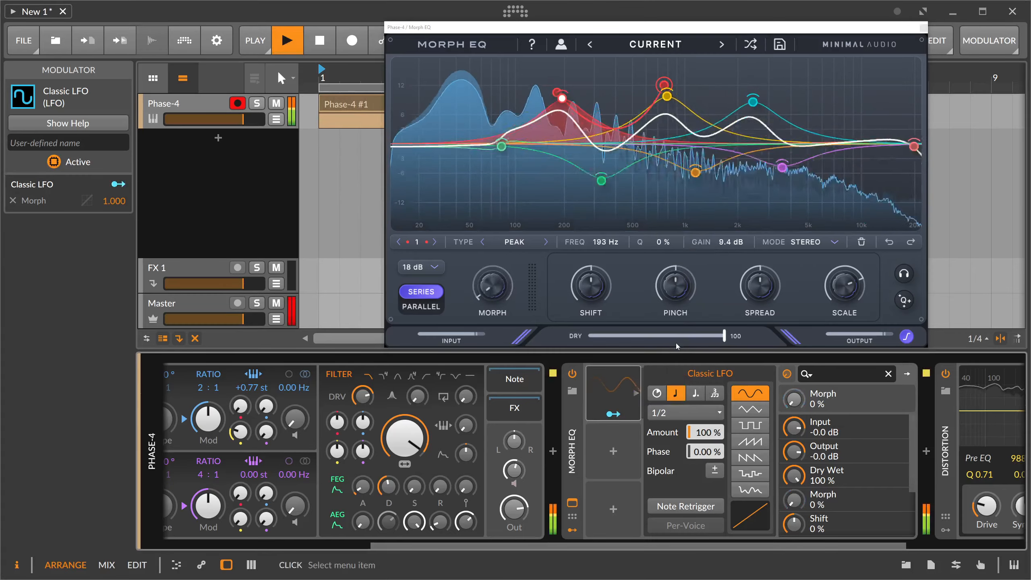
Audition random Morph EQ presets during playback with the LFO modulating Morph, from Buzzy Bee, Flubber and Freq Symmetry to Signatures.
{"action": "left_click", "coordinate": [750, 44]}
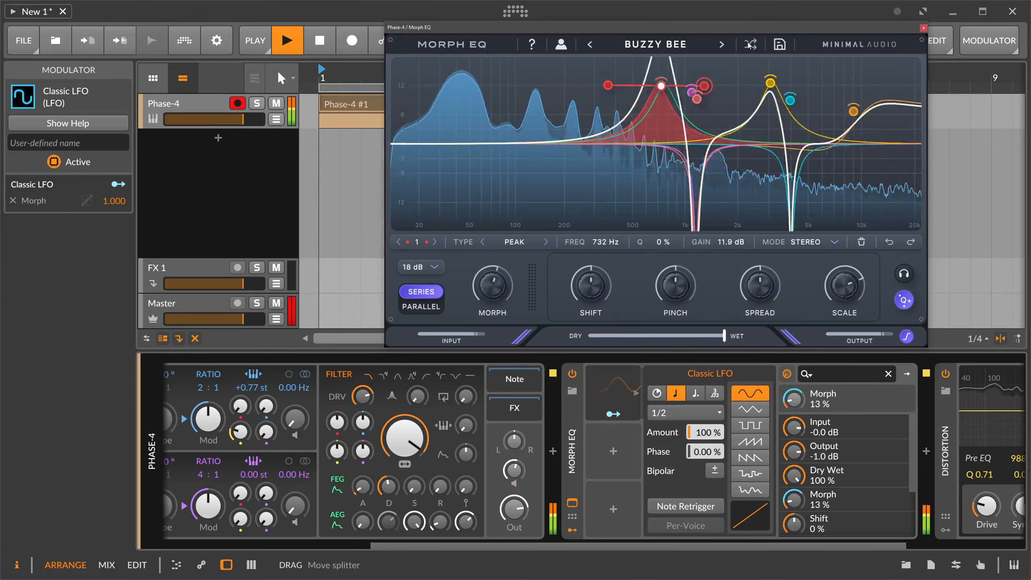
{"action": "left_click", "coordinate": [750, 44]}
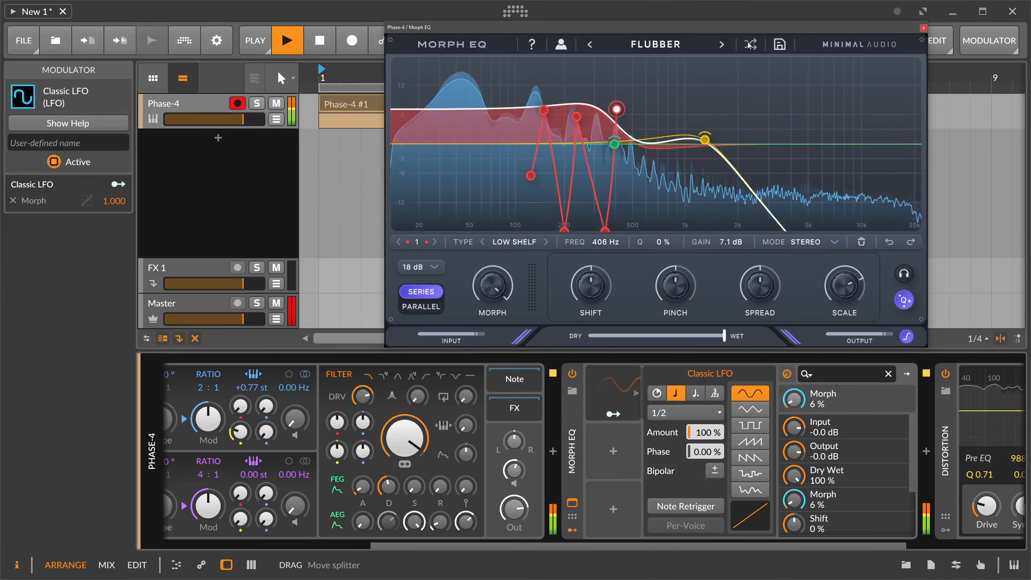
{"action": "left_click", "coordinate": [750, 44]}
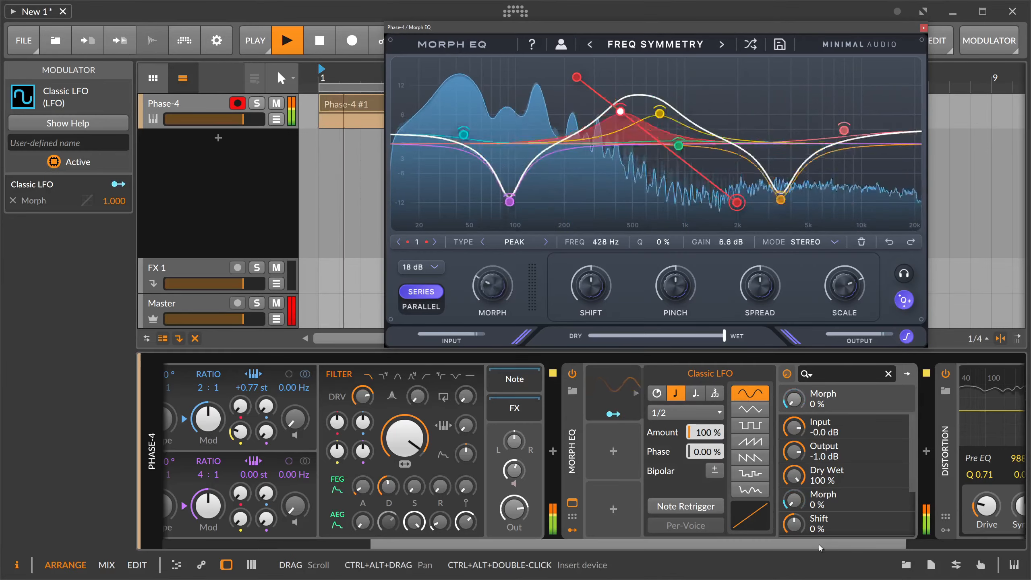
{"action": "left_click_drag", "start_coordinate": [805, 545], "coordinate": [878, 545]}
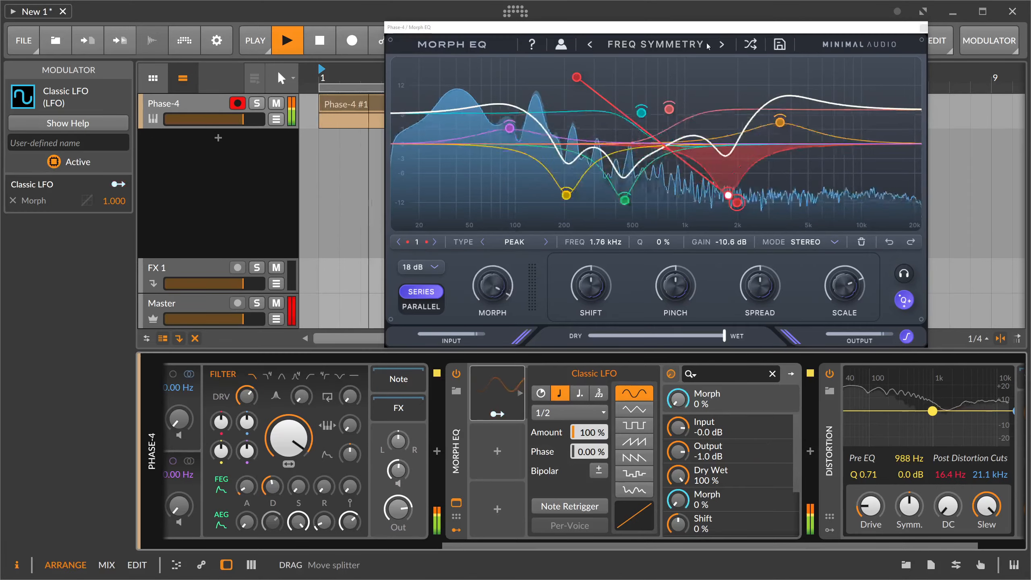
{"action": "left_click", "coordinate": [750, 43]}
{"action": "left_click", "coordinate": [750, 44]}
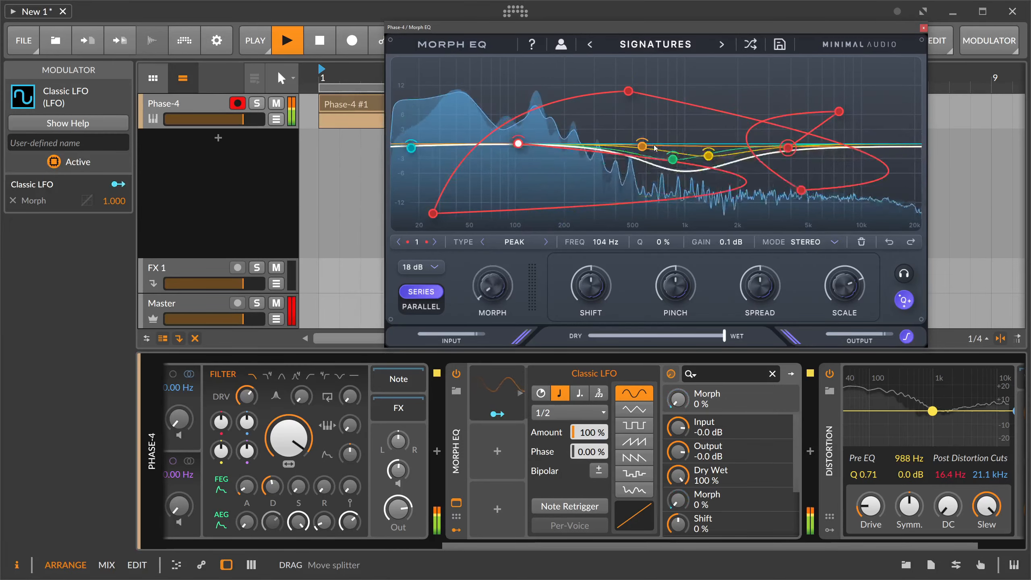
Stop playback and switch off the Q option beside the Scale control in Morph EQ.
{"action": "key", "text": "space"}
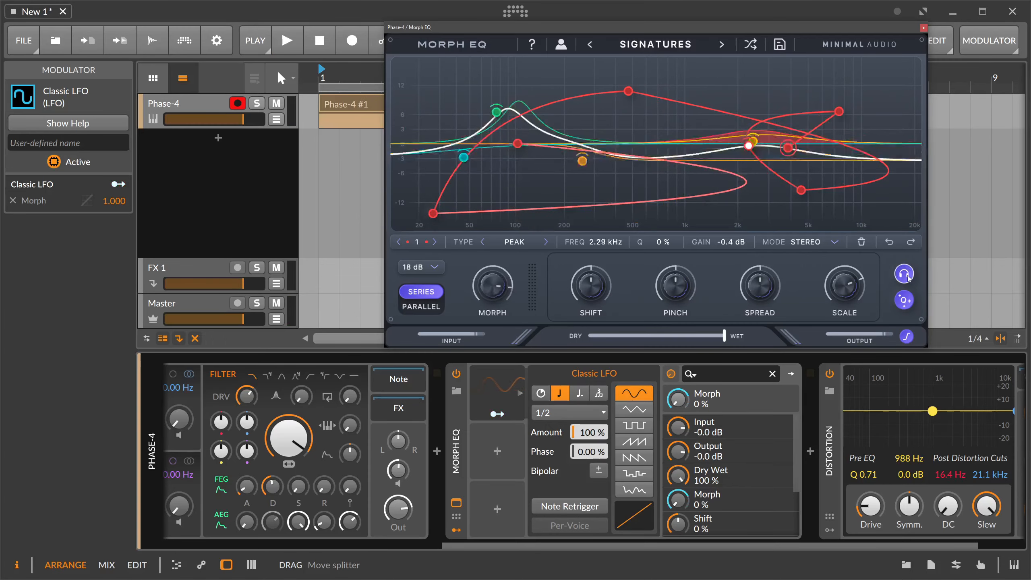
{"action": "left_click", "coordinate": [904, 304]}
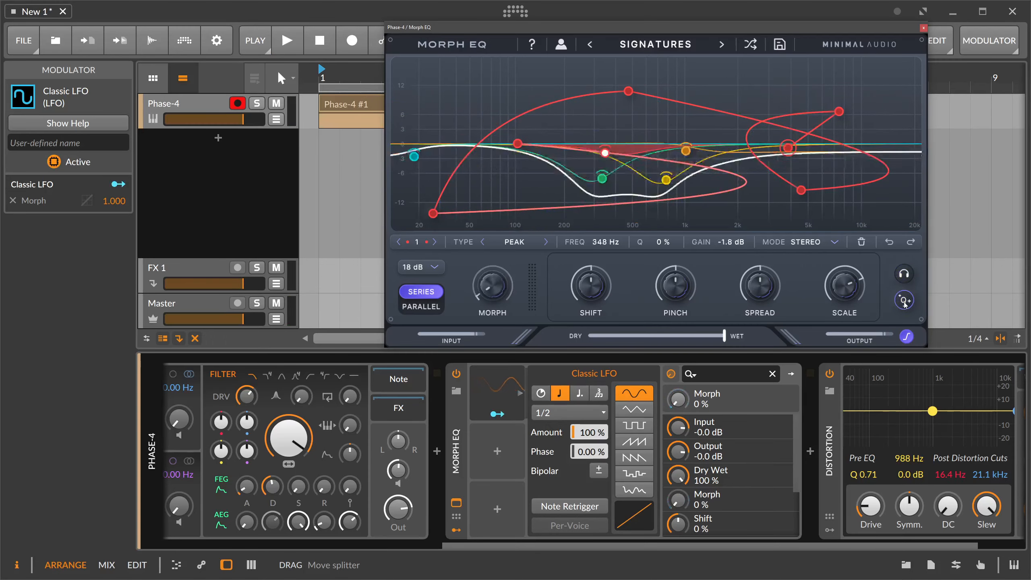